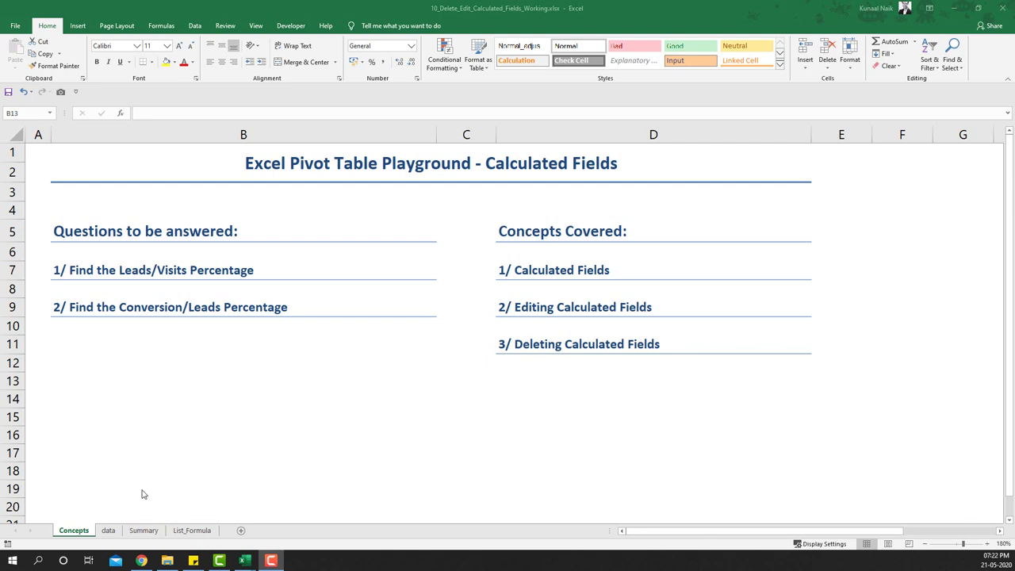
# Step: On the data sheet, review the Domain entries, Jan–Jun months, and April's Website_Visits, Leads and Conversion values
pyautogui.click(108, 530)
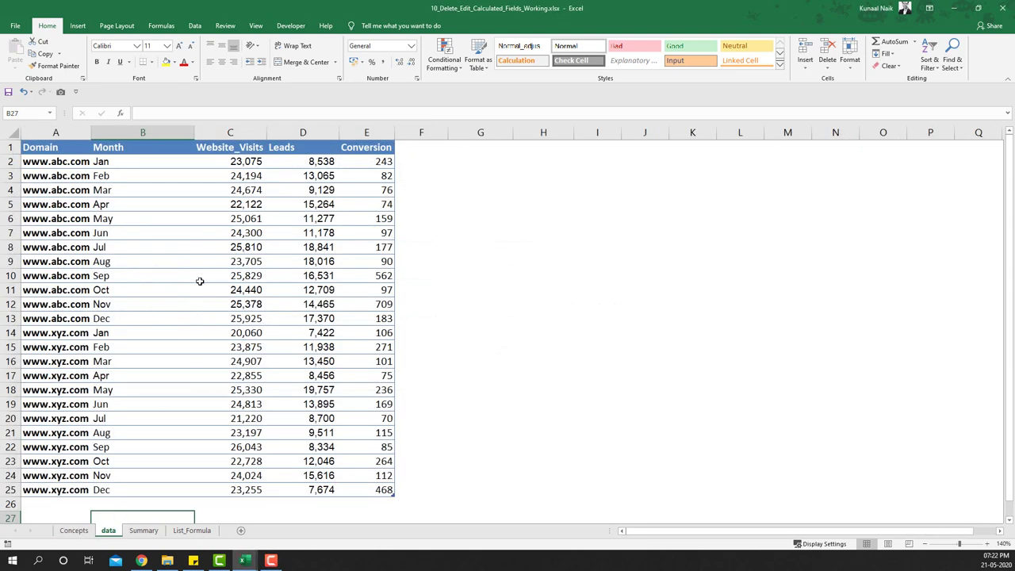
pyautogui.moveTo(60, 146); pyautogui.dragTo(81, 476)
pyautogui.moveTo(134, 162); pyautogui.dragTo(139, 232)
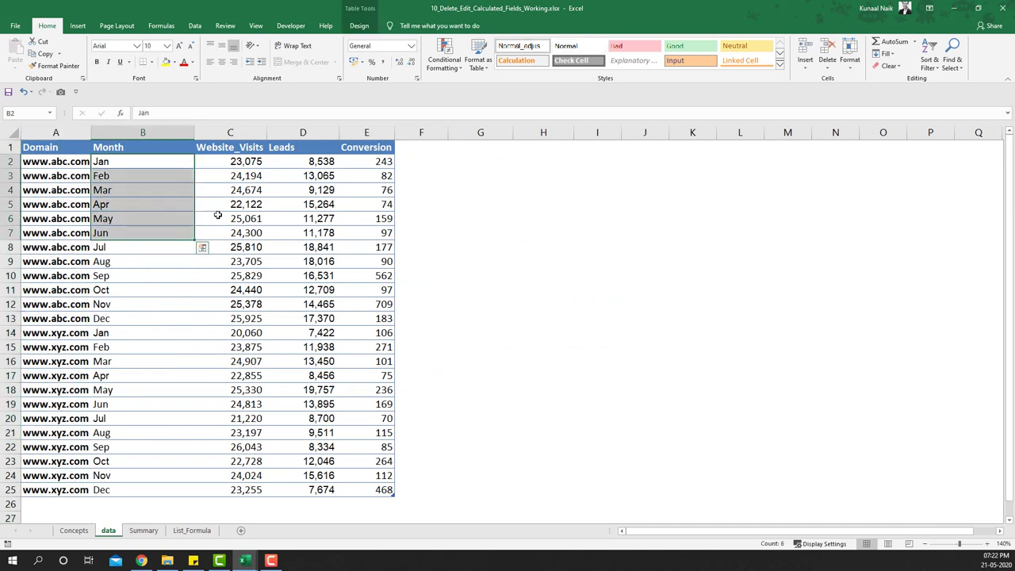
pyautogui.click(208, 199)
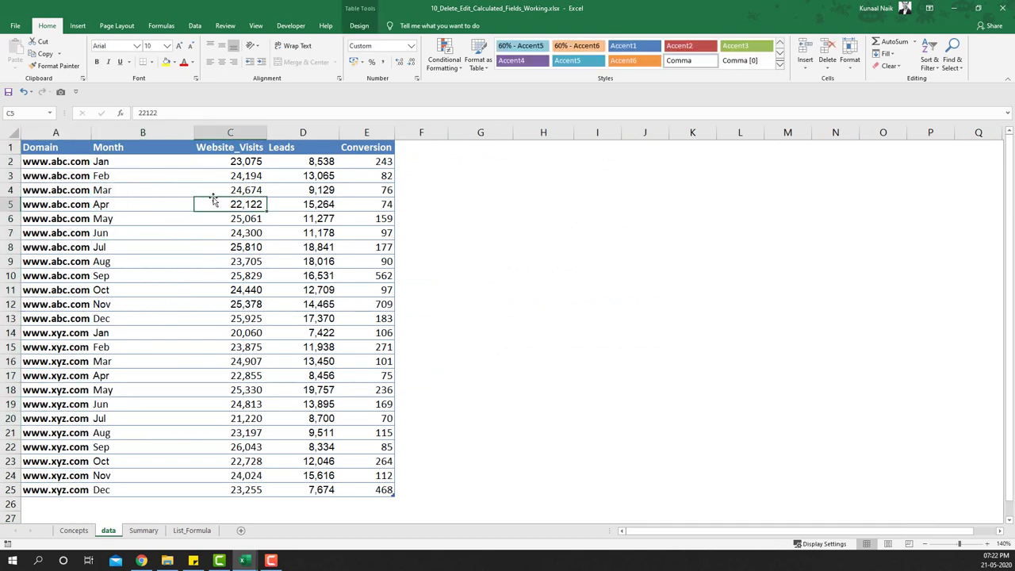
pyautogui.click(307, 203)
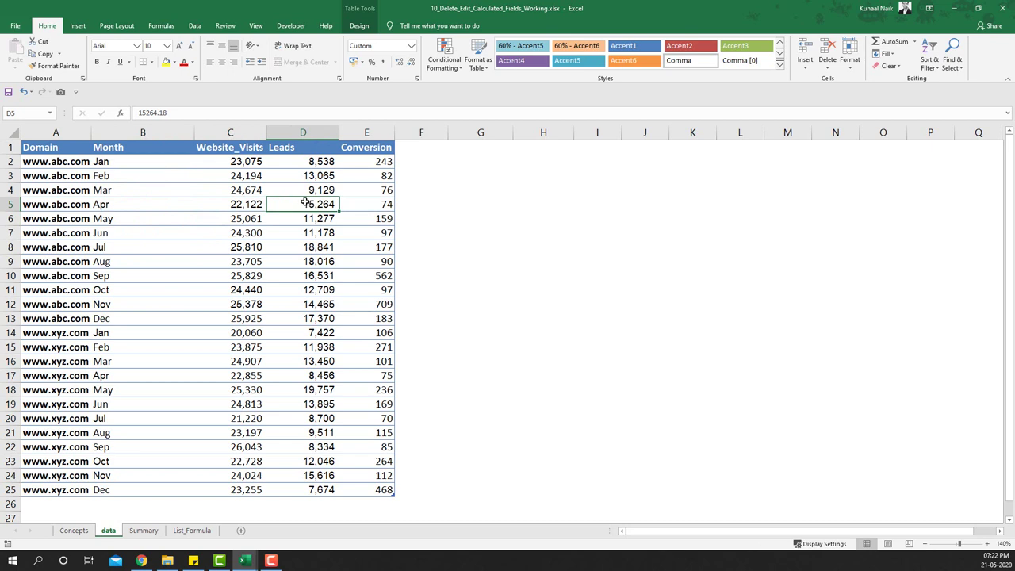
pyautogui.click(368, 203)
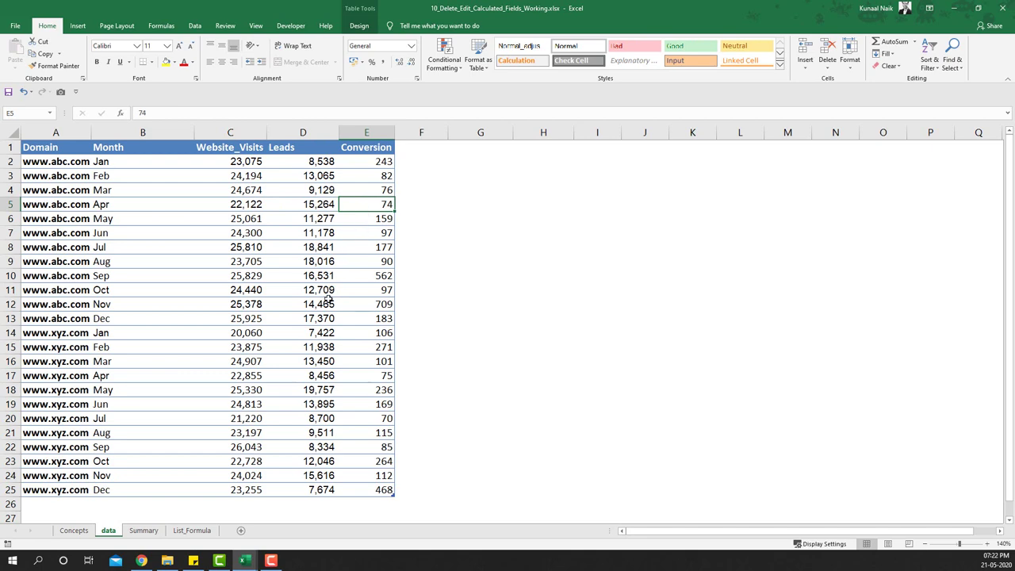
pyautogui.click(144, 531)
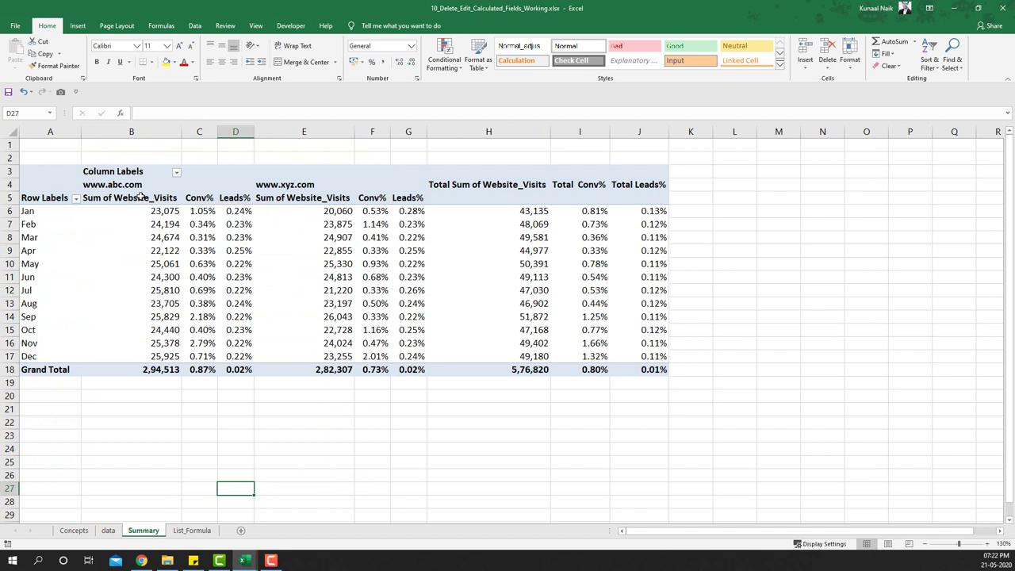
pyautogui.moveTo(133, 184); pyautogui.dragTo(324, 198)
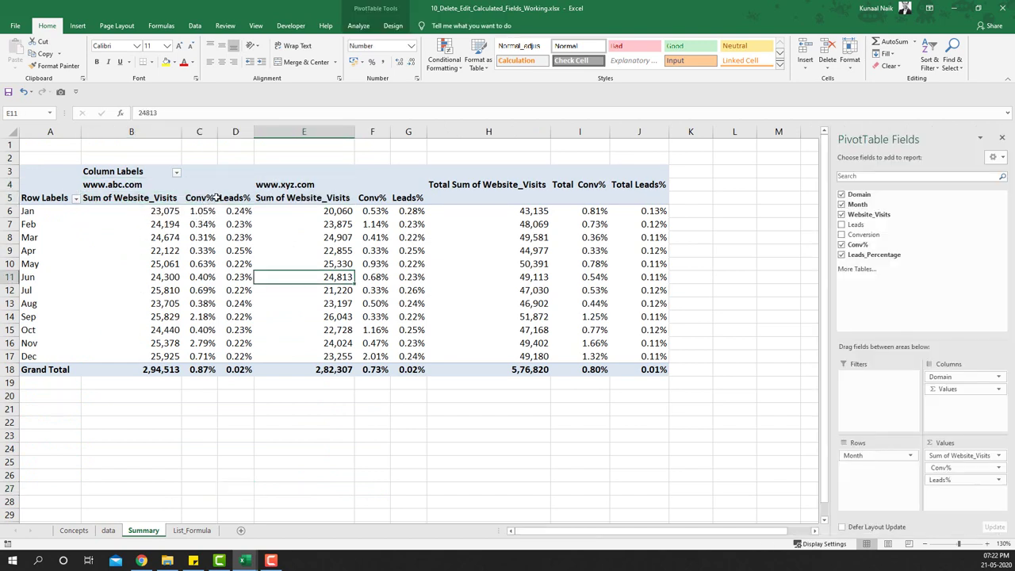
pyautogui.moveTo(203, 198); pyautogui.dragTo(215, 276)
pyautogui.click(236, 199)
pyautogui.moveTo(241, 229); pyautogui.dragTo(238, 271)
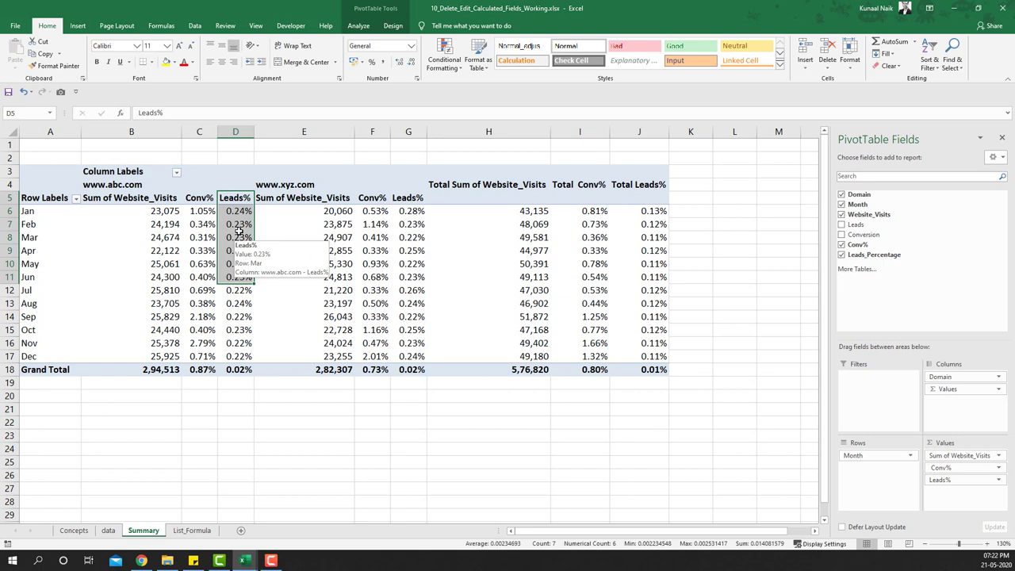
pyautogui.click(108, 530)
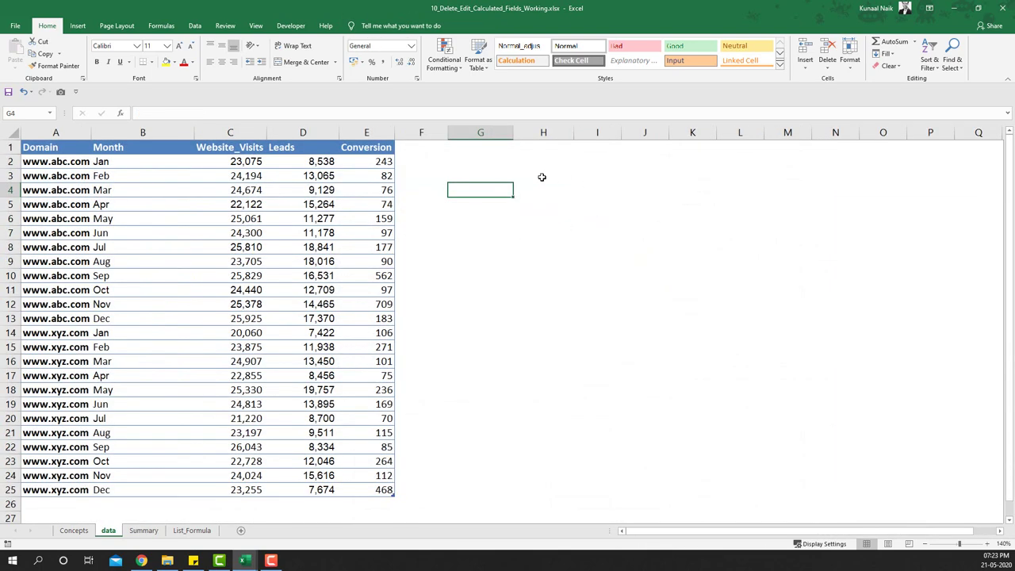
pyautogui.write('=')
pyautogui.press('Left')
pyautogui.press('Left')
pyautogui.press('Left')
pyautogui.write('/')
pyautogui.press('Left')
pyautogui.press('Left')
pyautogui.press('Left')
pyautogui.press('Left')
pyautogui.press('Return')
pyautogui.click(482, 192)
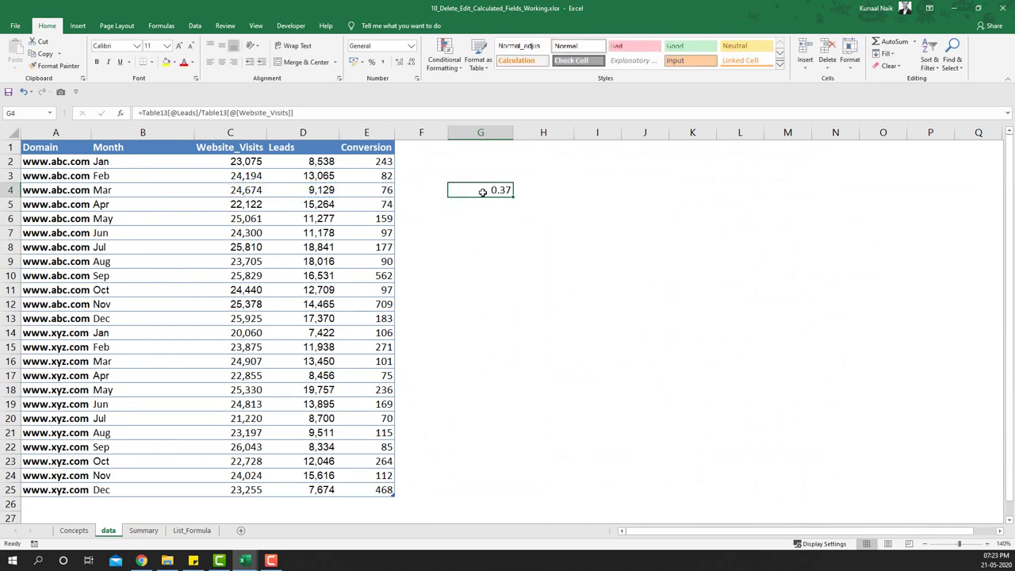
pyautogui.click(371, 61)
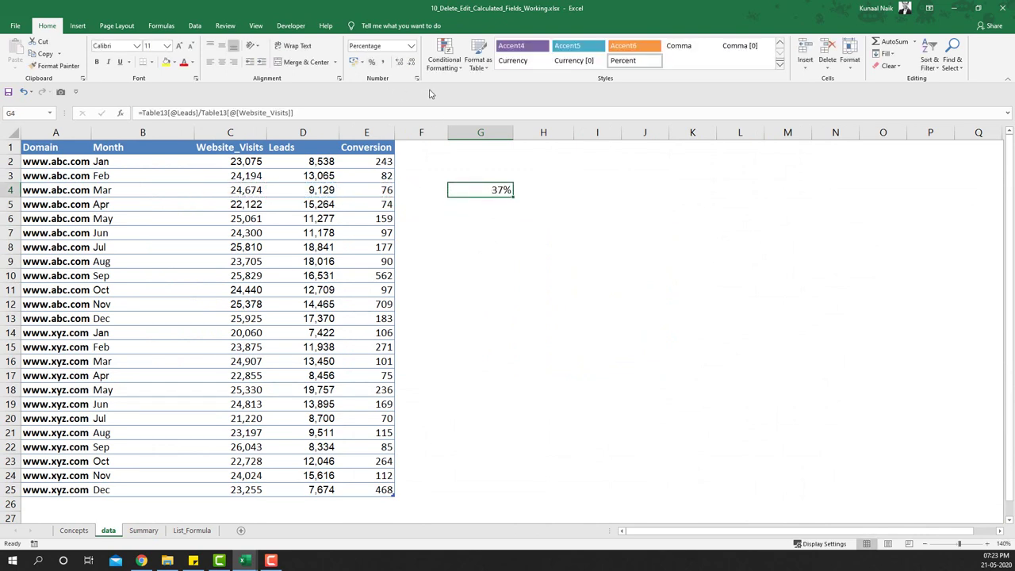
pyautogui.click(144, 530)
pyautogui.click(238, 211)
pyautogui.moveTo(237, 211); pyautogui.dragTo(238, 357)
pyautogui.moveTo(415, 213); pyautogui.dragTo(408, 313)
pyautogui.moveTo(652, 226); pyautogui.dragTo(649, 317)
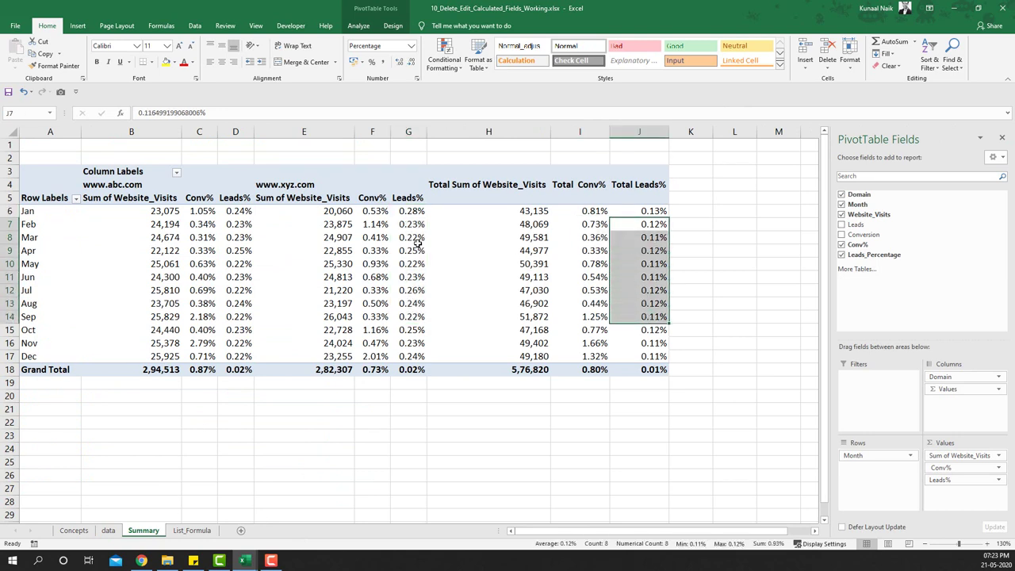
pyautogui.click(372, 251)
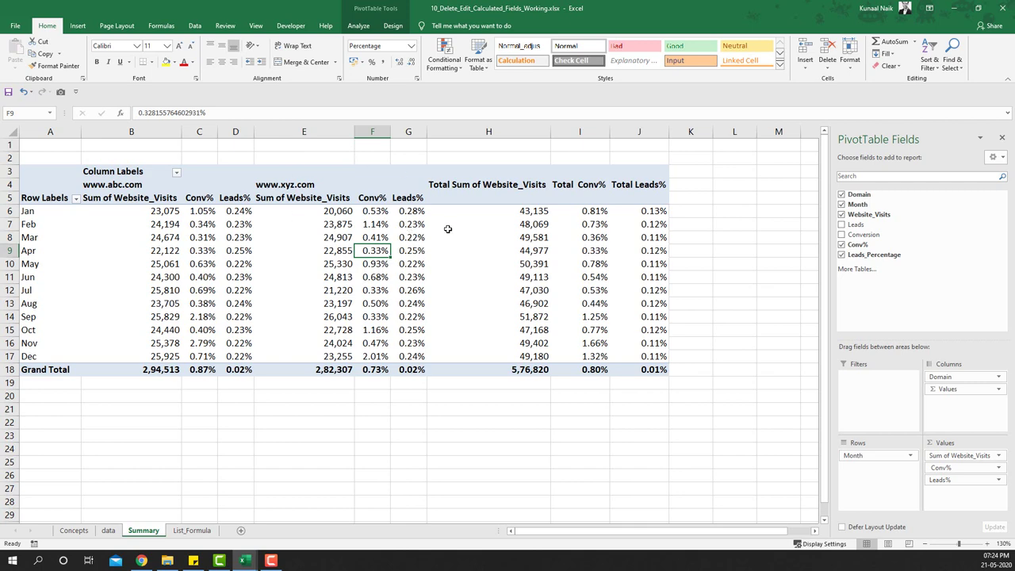
# Step: Open the Fields, Items & Sets menu on the PivotTable Analyze ribbon
pyautogui.click(391, 27)
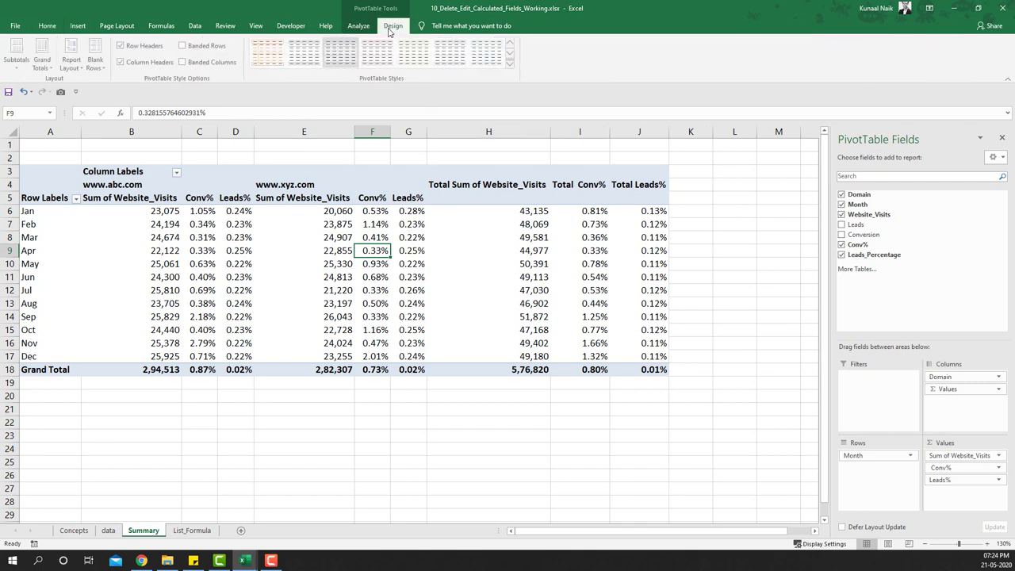
pyautogui.click(358, 26)
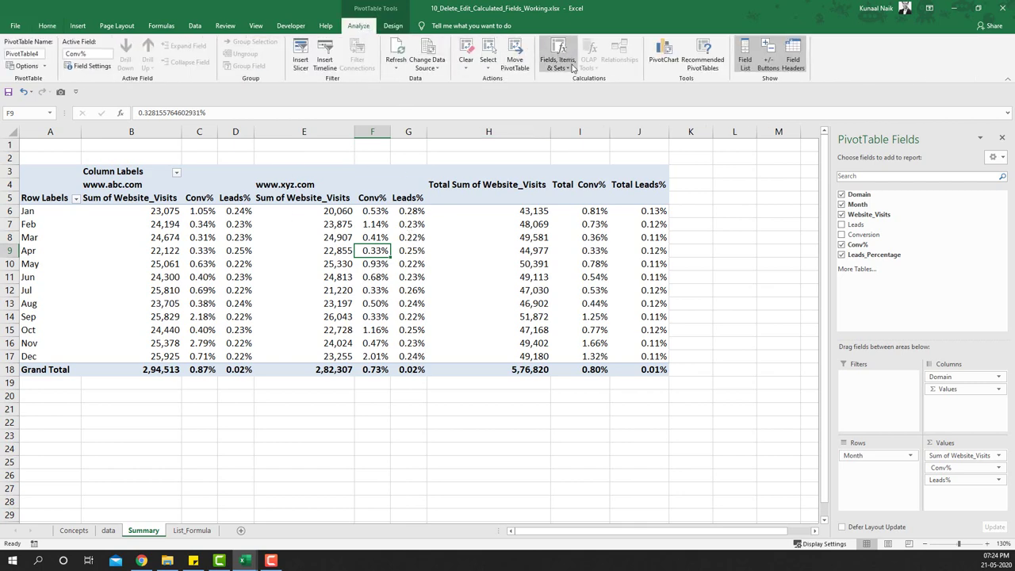
pyautogui.click(570, 68)
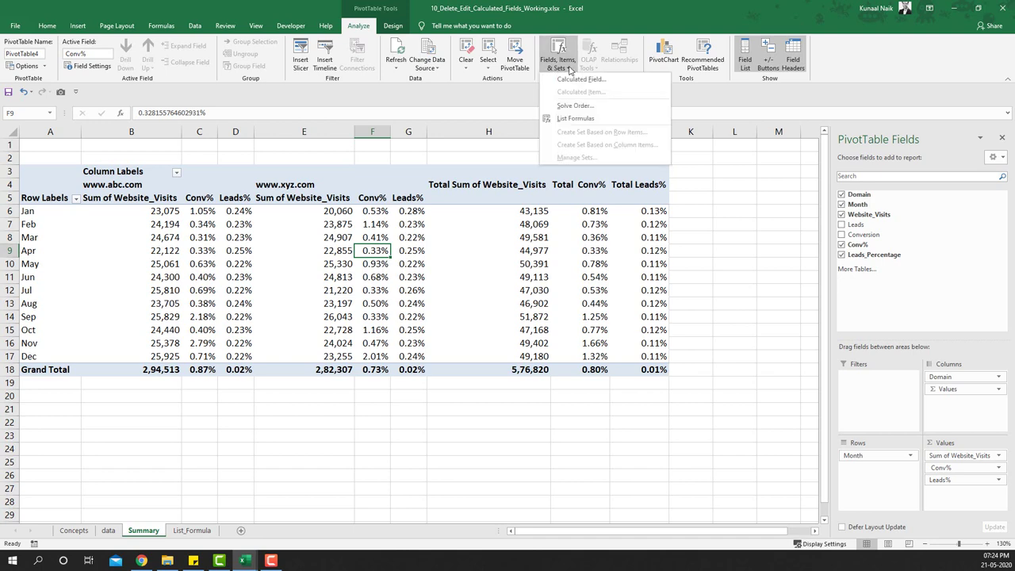
# Step: Generate the List Formulas sheet, zoom in, and inspect the Conv% formula
pyautogui.click(583, 118)
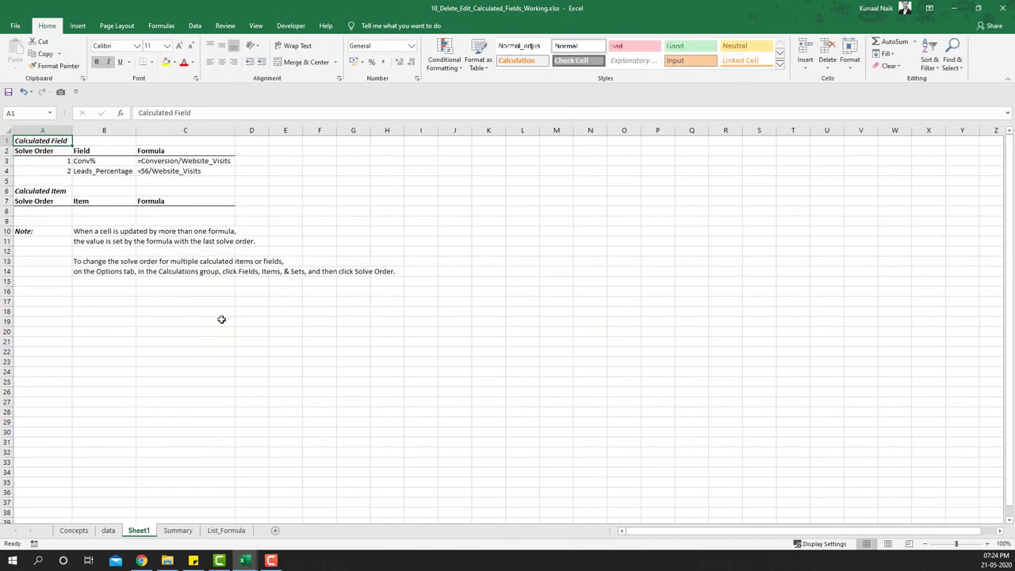
pyautogui.click(964, 543)
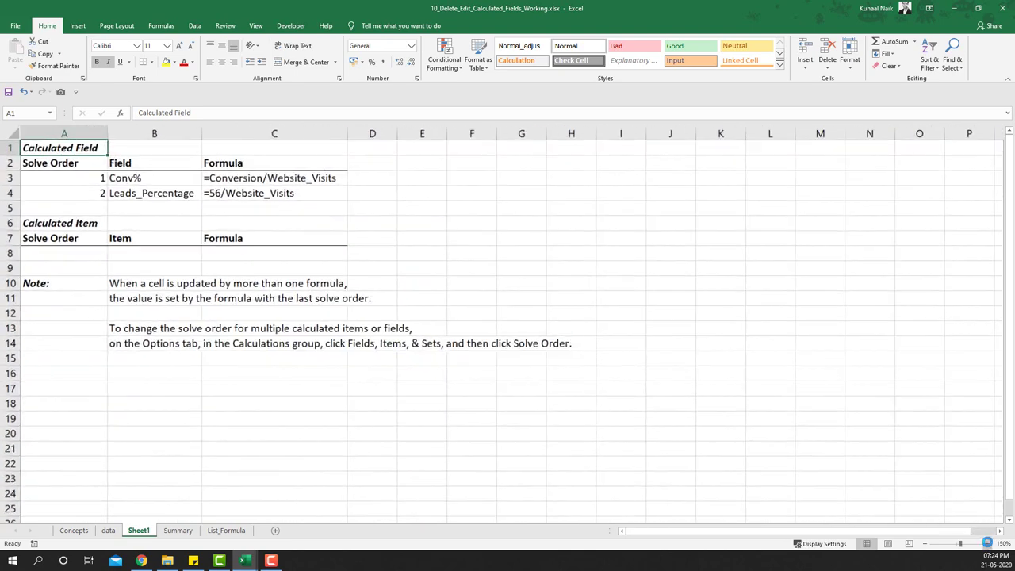
pyautogui.click(70, 263)
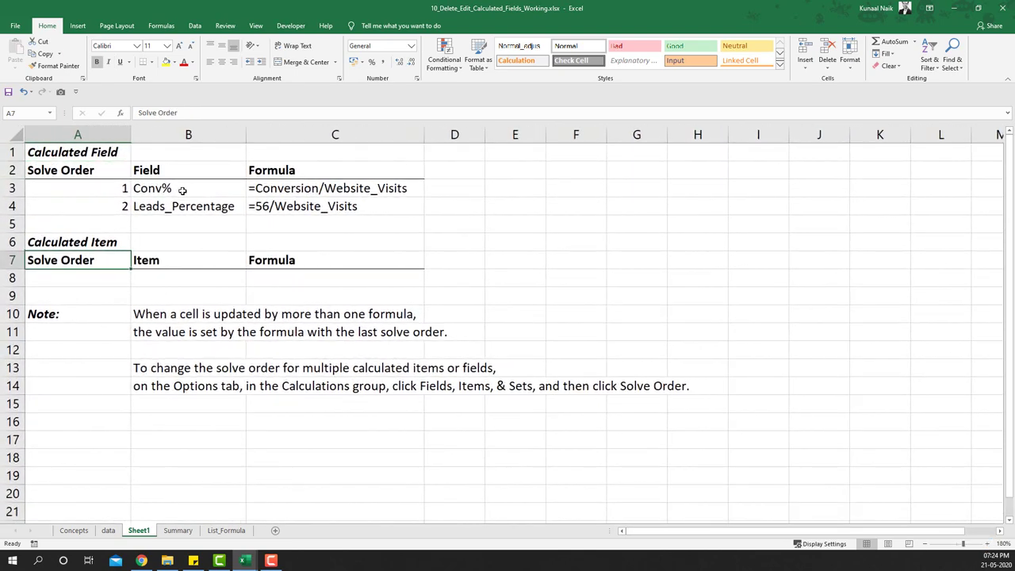
pyautogui.click(291, 186)
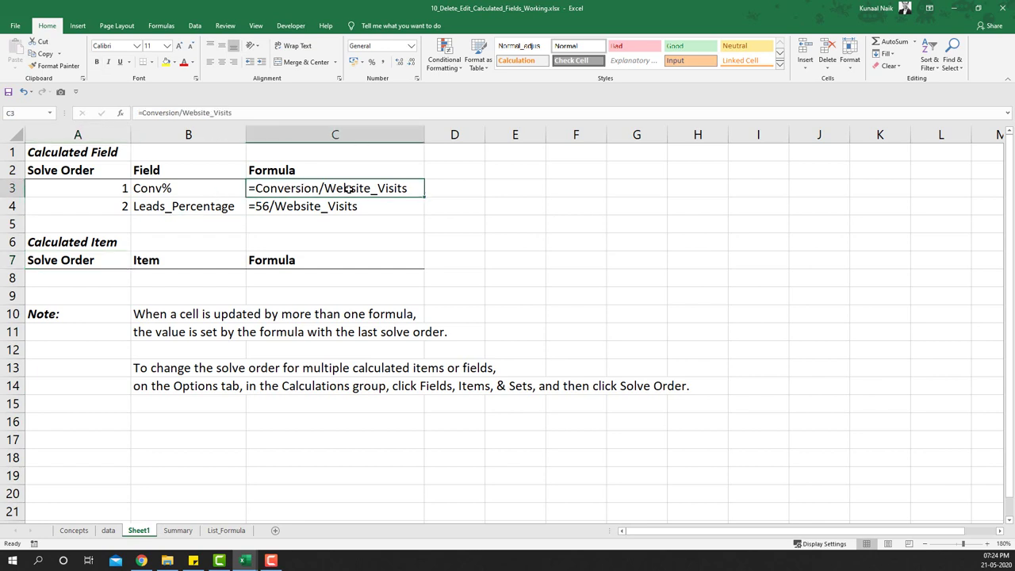
pyautogui.moveTo(220, 188); pyautogui.dragTo(301, 188)
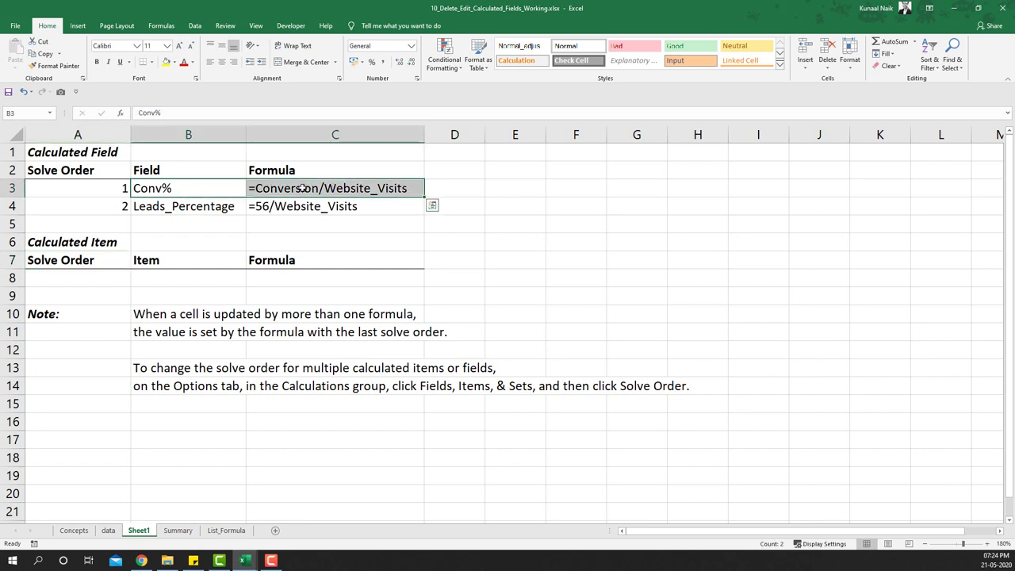
# Step: After glancing at the Concepts and Summary sheets, type 'Edit' in E3 next to Conv%
pyautogui.click(74, 530)
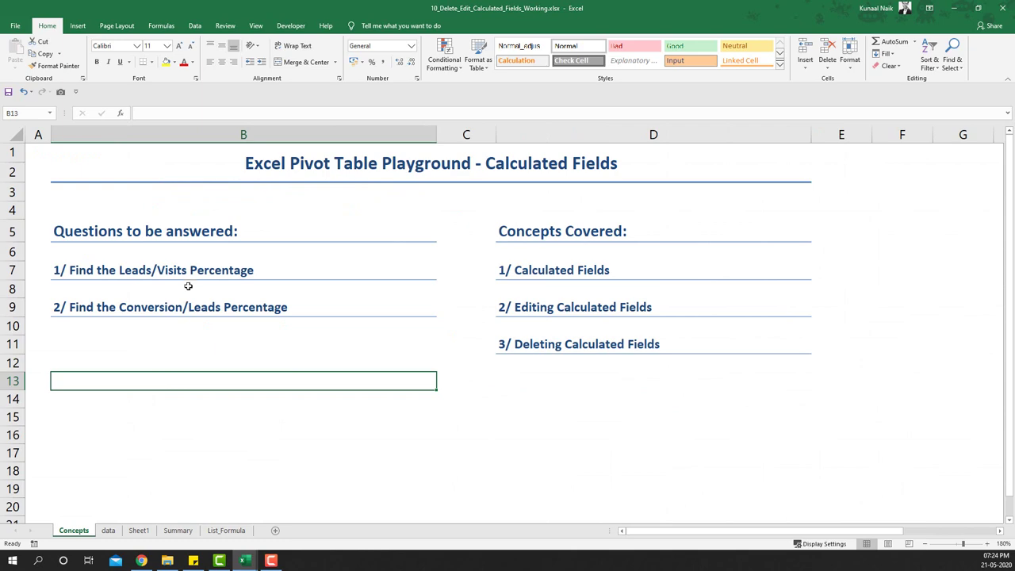
pyautogui.click(176, 529)
pyautogui.click(140, 530)
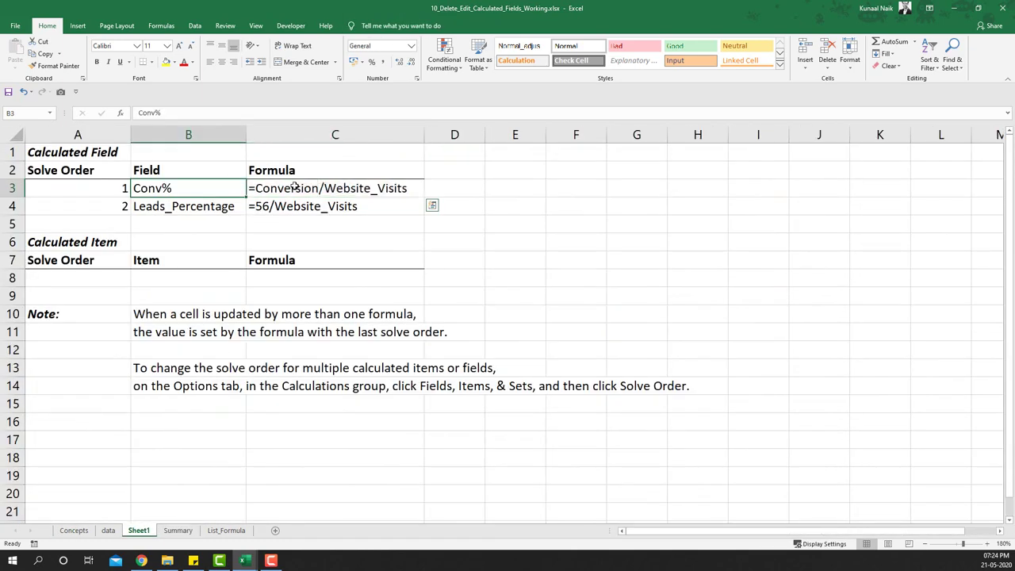
pyautogui.click(502, 191)
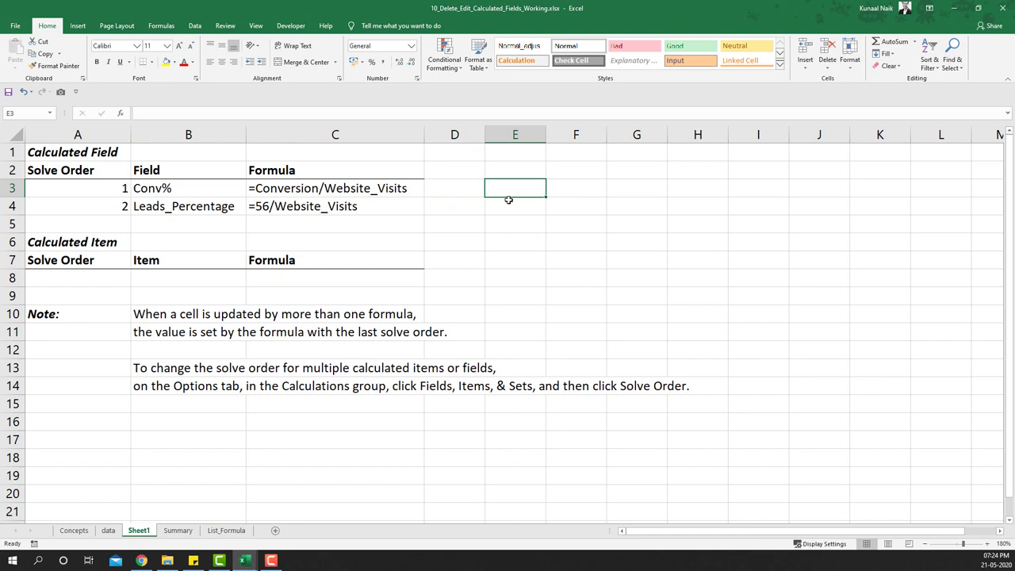
pyautogui.write('Edit')
pyautogui.press('Return')
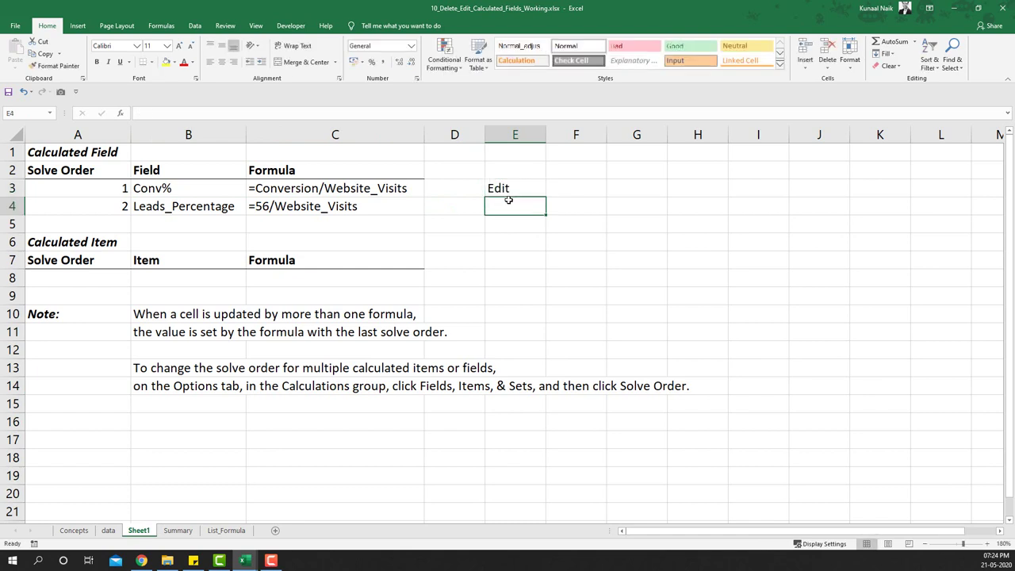
# Step: Review the Leads_Percentage formula and type 'Delete' in E4 beside it
pyautogui.click(200, 206)
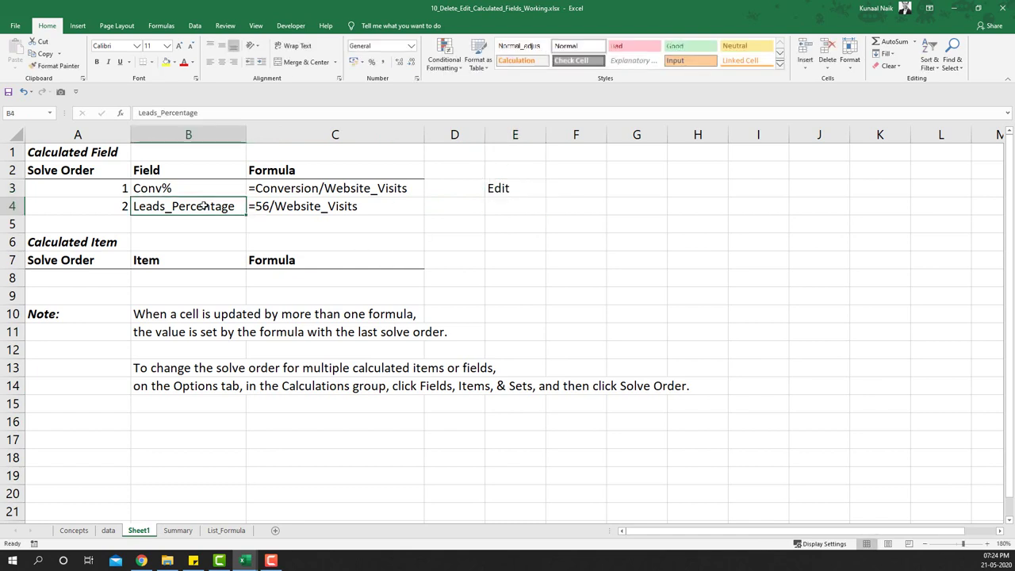
pyautogui.click(265, 207)
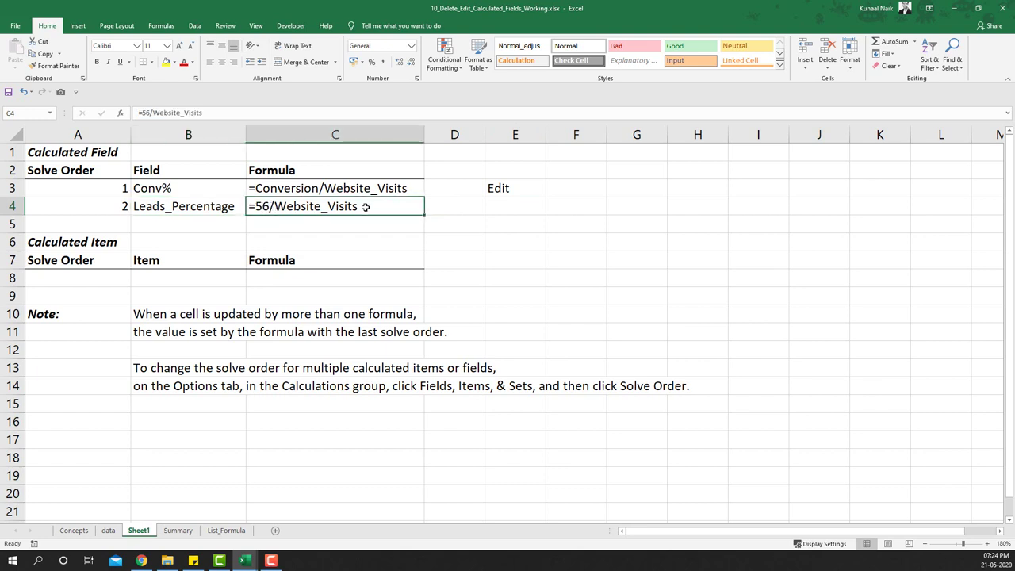
pyautogui.click(490, 210)
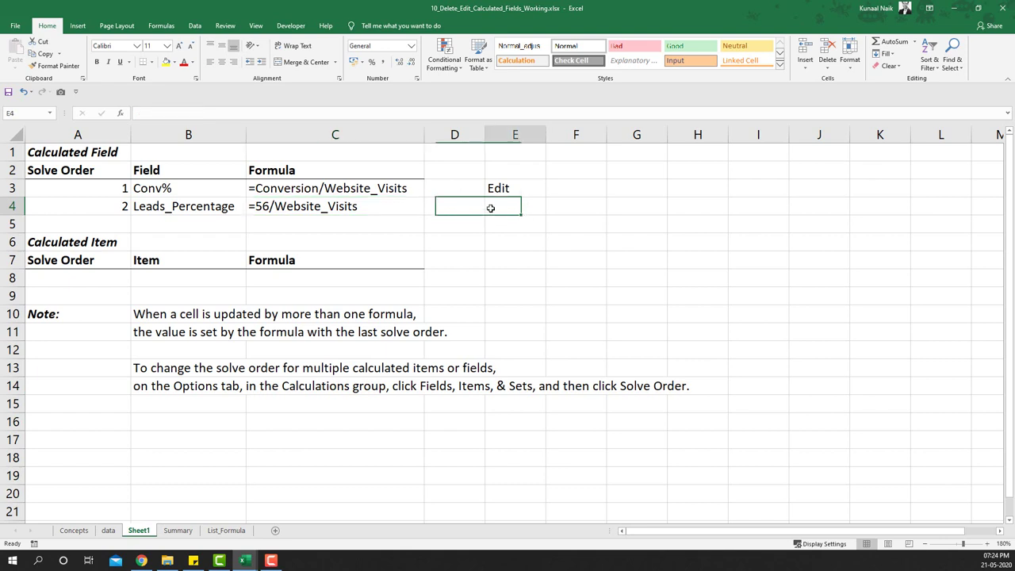
pyautogui.write('Delete')
pyautogui.press('Return')
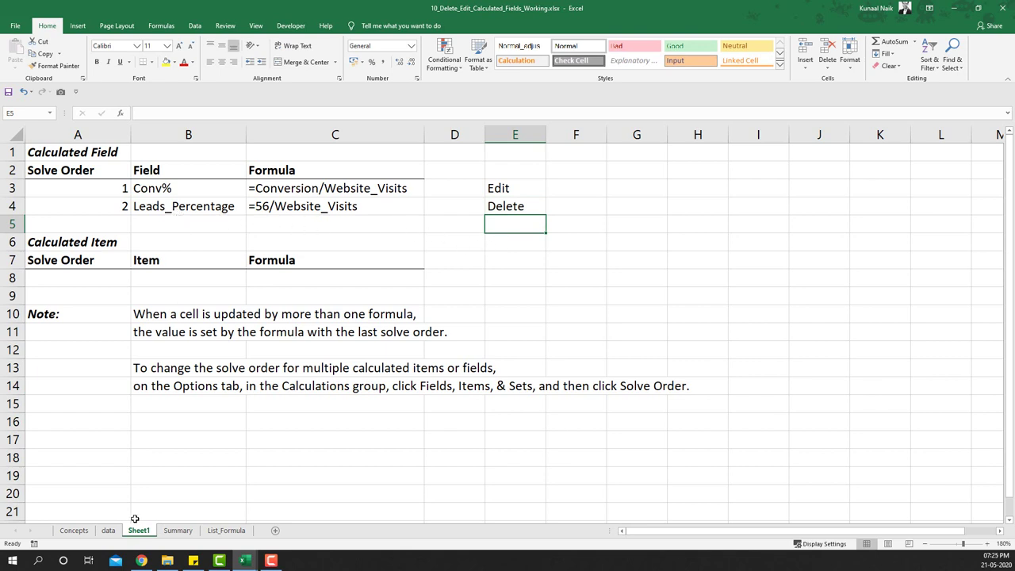
# Step: Open the Calculated Field editor from the Summary pivot and select the Conv% field
pyautogui.click(168, 532)
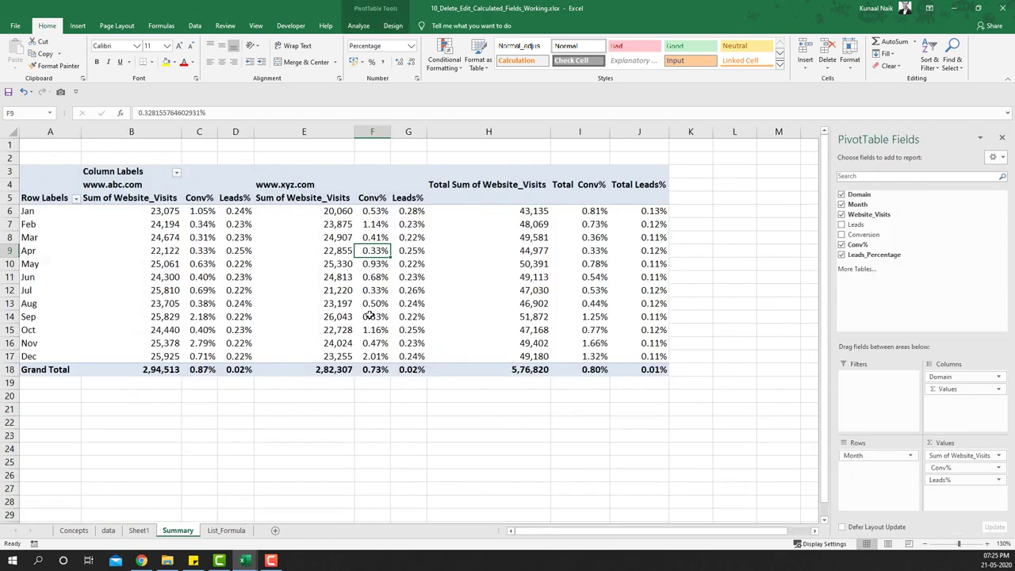
pyautogui.click(304, 261)
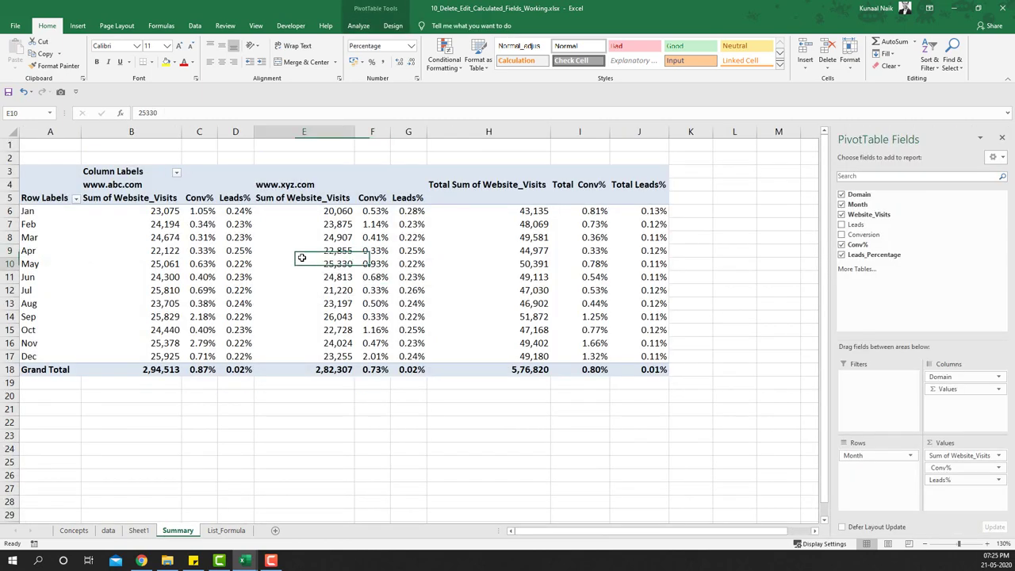
pyautogui.click(368, 25)
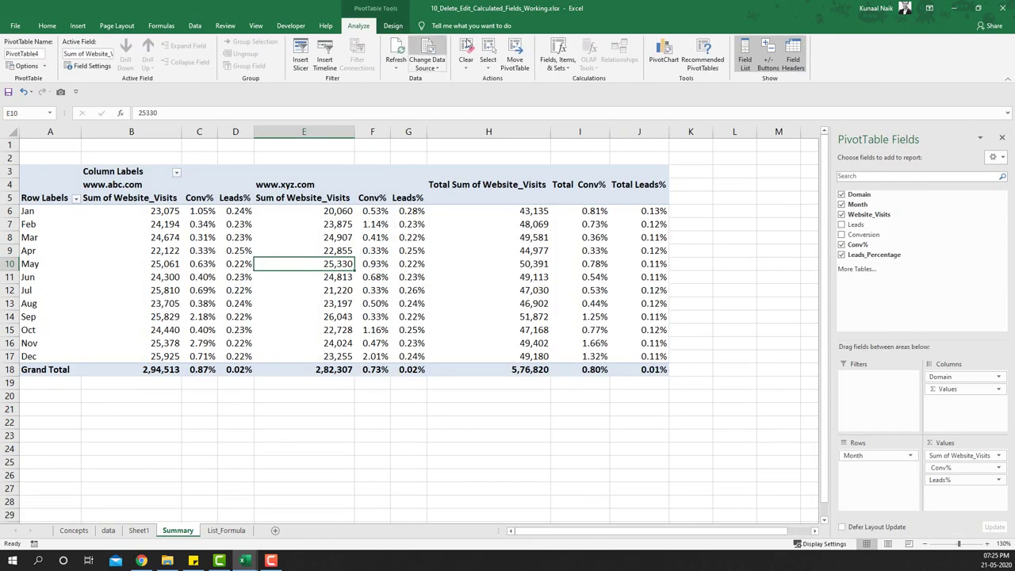
pyautogui.click(555, 68)
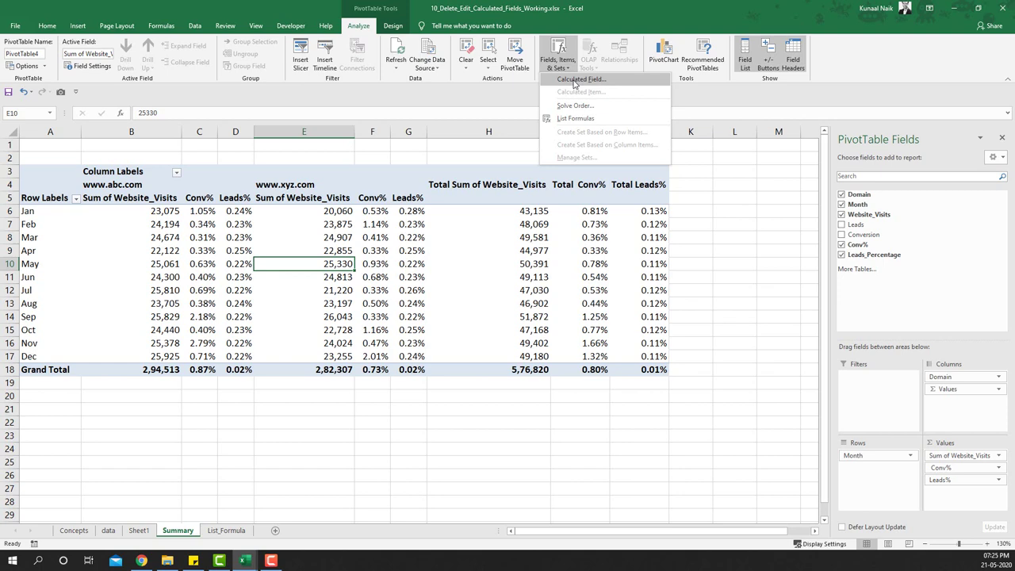
pyautogui.click(576, 82)
pyautogui.moveTo(428, 275); pyautogui.dragTo(593, 199)
pyautogui.click(588, 220)
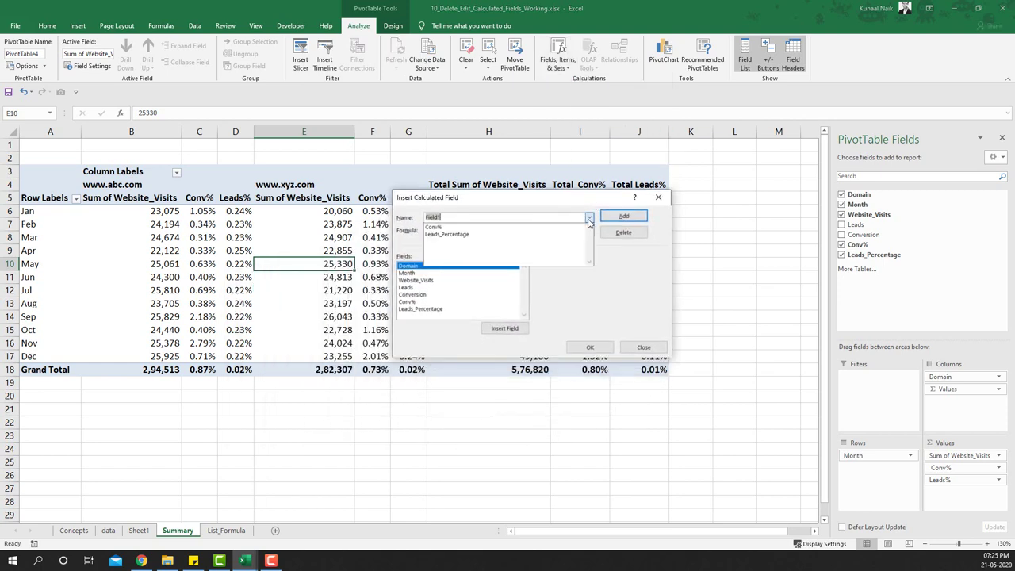
pyautogui.click(460, 227)
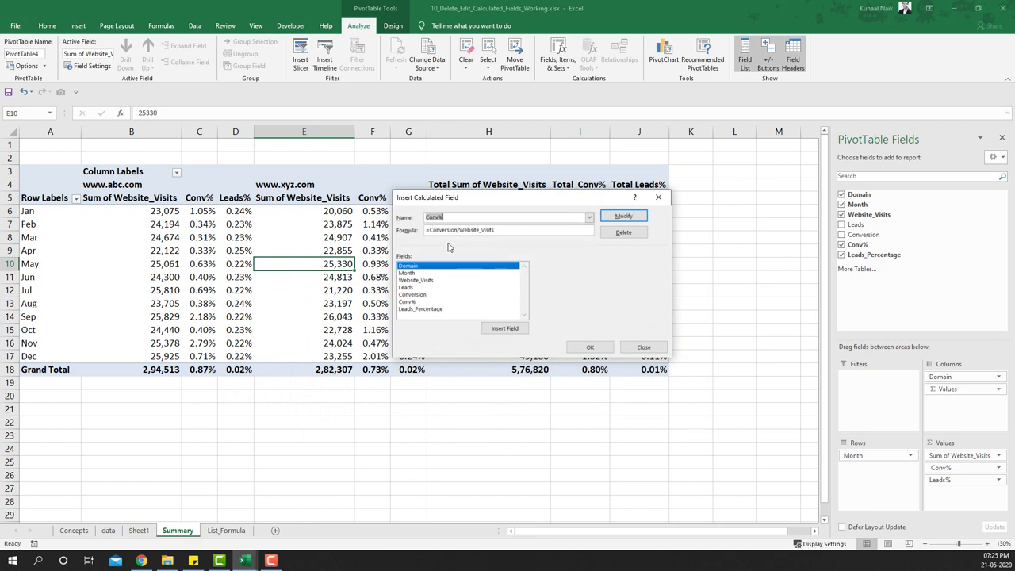
pyautogui.click(589, 217)
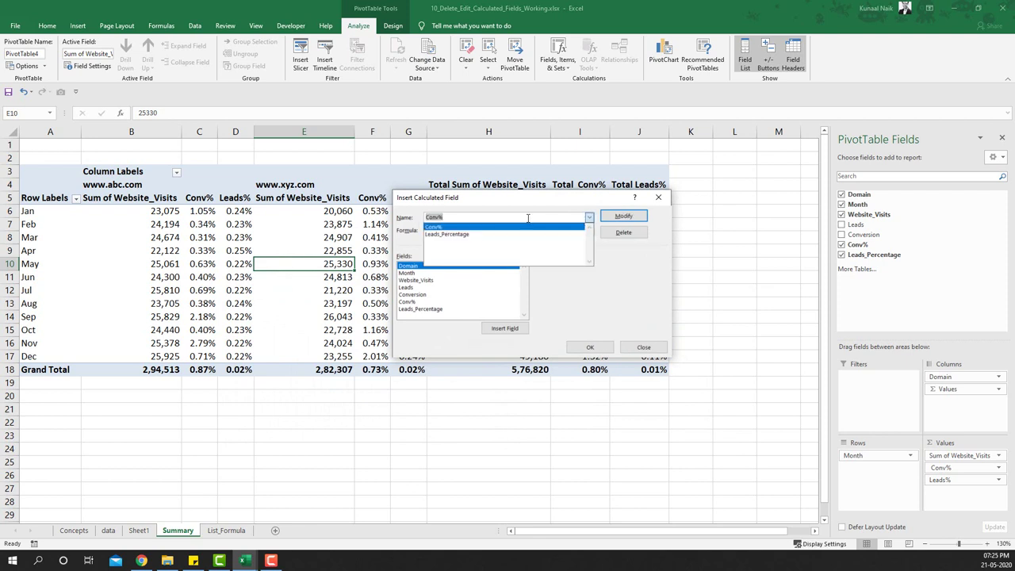
pyautogui.click(444, 228)
pyautogui.click(590, 219)
pyautogui.click(487, 228)
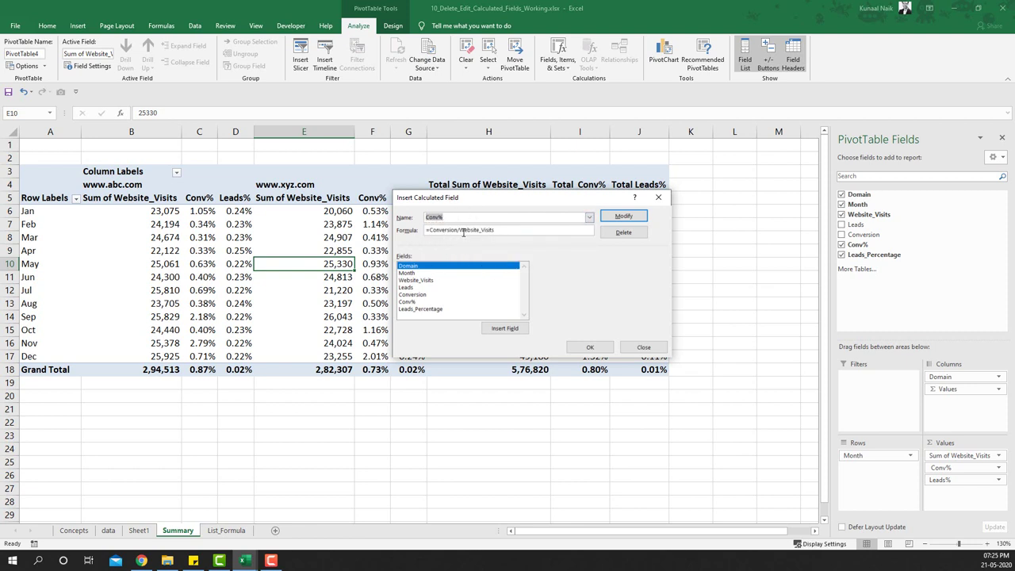
# Step: Replace the Conv% formula with =Conversion/Leads, then apply Modify and confirm with OK
pyautogui.click(458, 230)
pyautogui.hotkey('shift', 'End')
pyautogui.press('Delete')
pyautogui.click(429, 287)
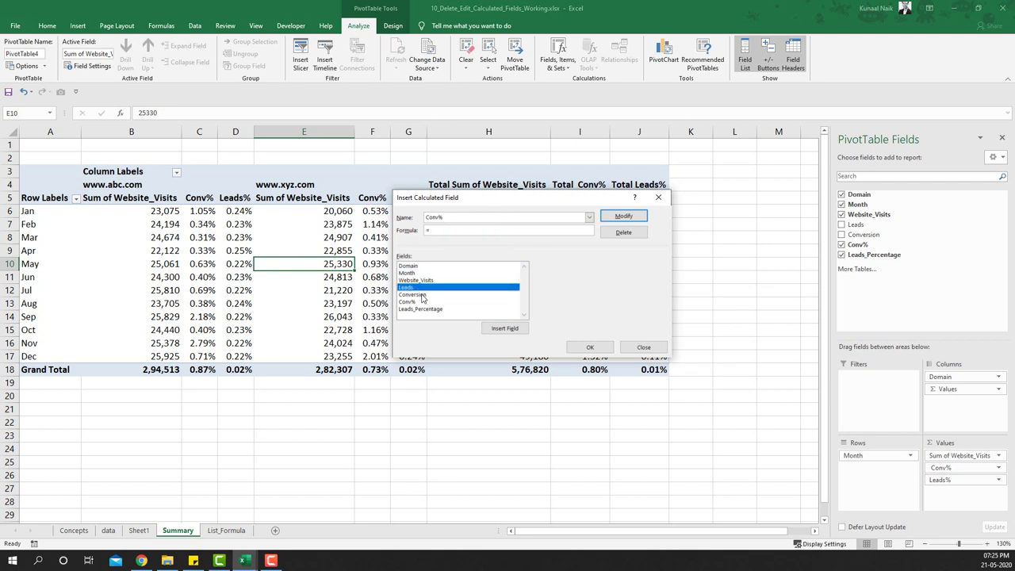
pyautogui.doubleClick(422, 295)
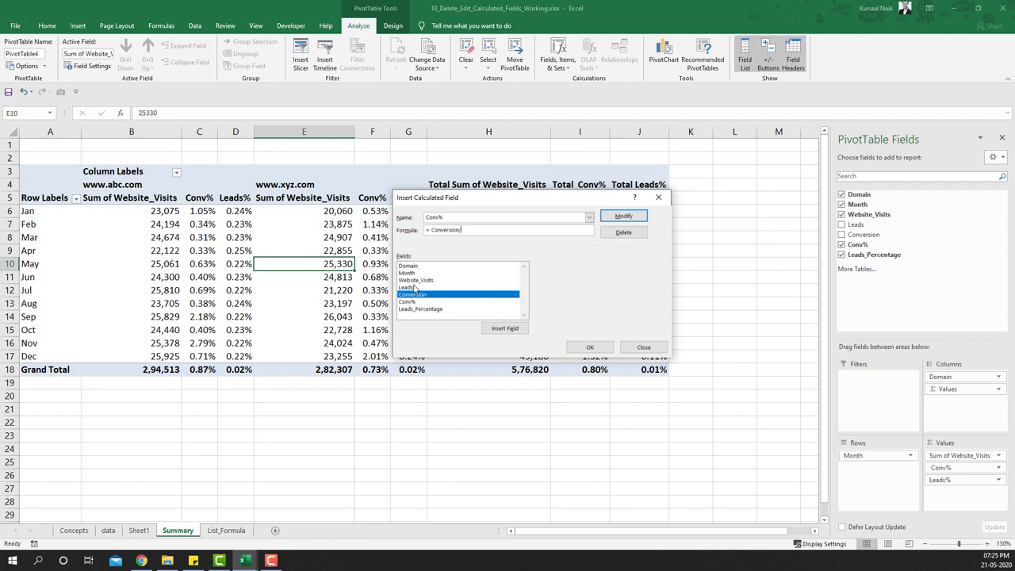
pyautogui.doubleClick(410, 288)
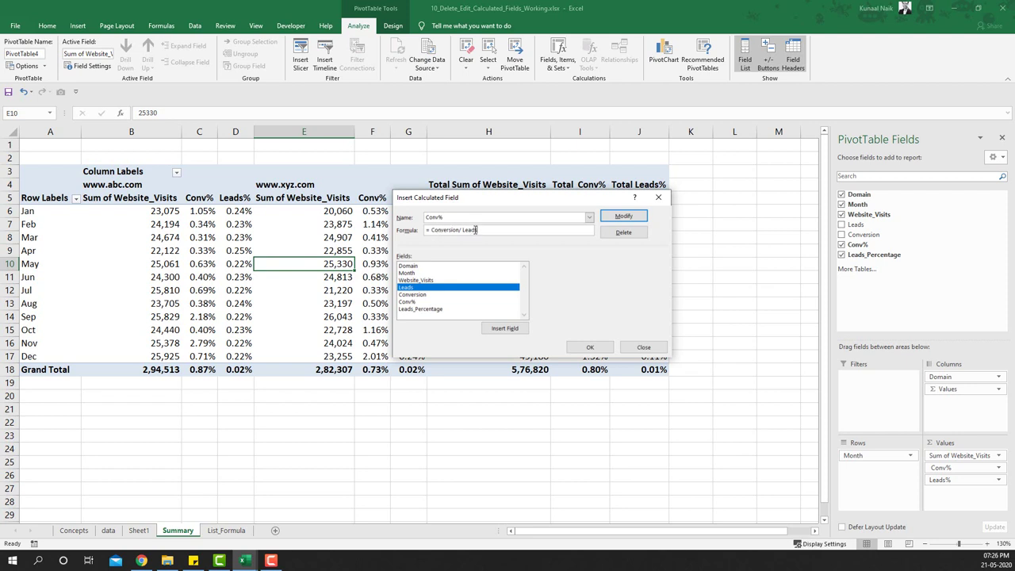
pyautogui.click(625, 216)
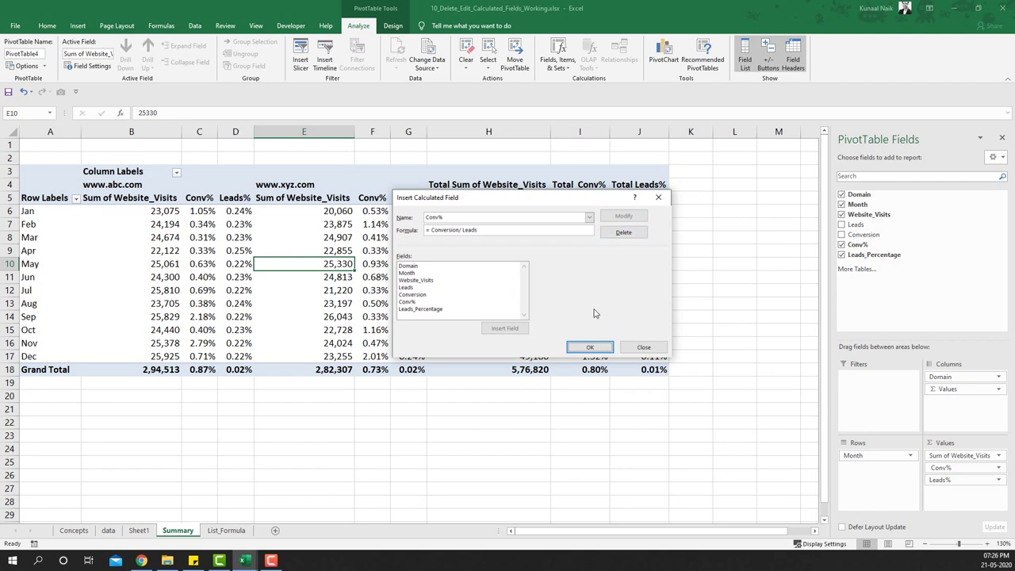
pyautogui.click(590, 348)
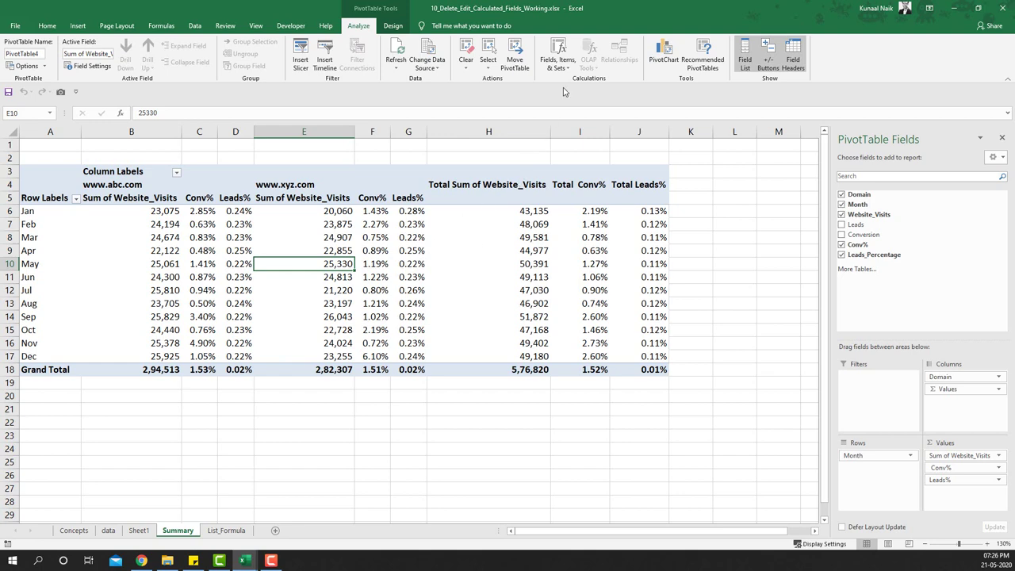
pyautogui.click(139, 531)
# Step: Delete the old Sheet1 formula list
pyautogui.rightClick(139, 531)
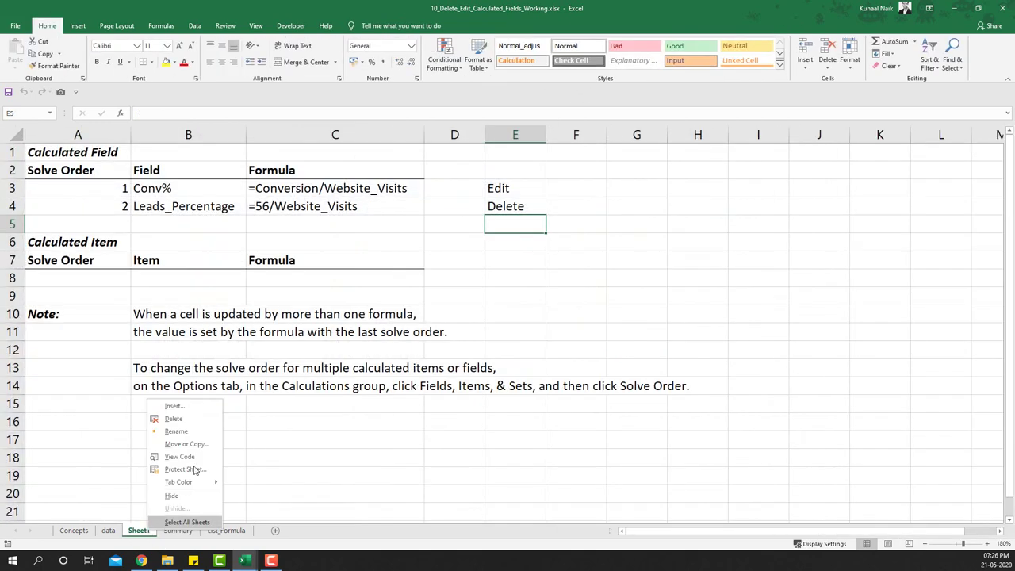
pyautogui.click(216, 421)
pyautogui.click(486, 314)
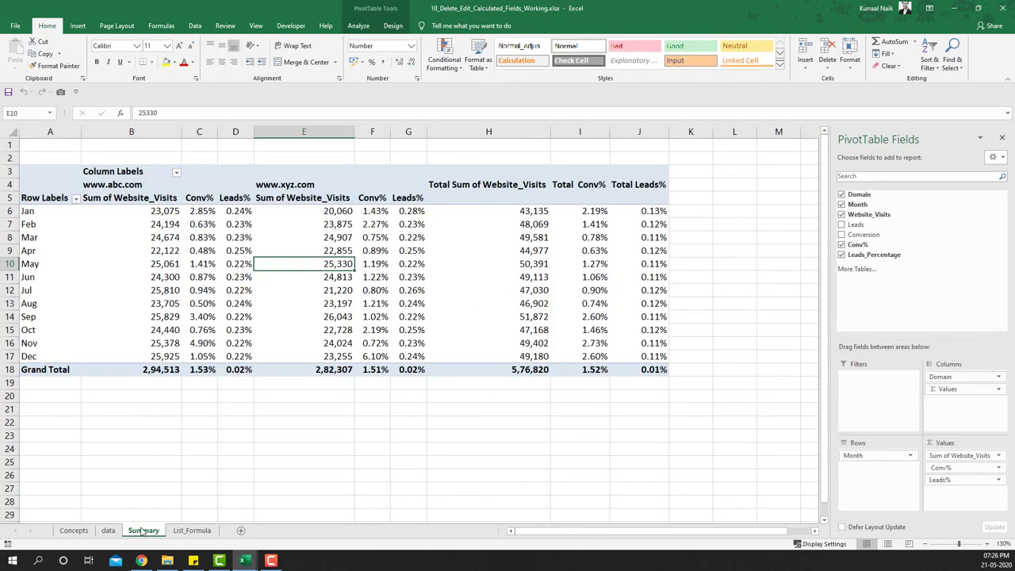
# Step: List the pivot formulas again and confirm Conv% now reads =Conversion/Leads
pyautogui.click(241, 268)
pyautogui.click(358, 25)
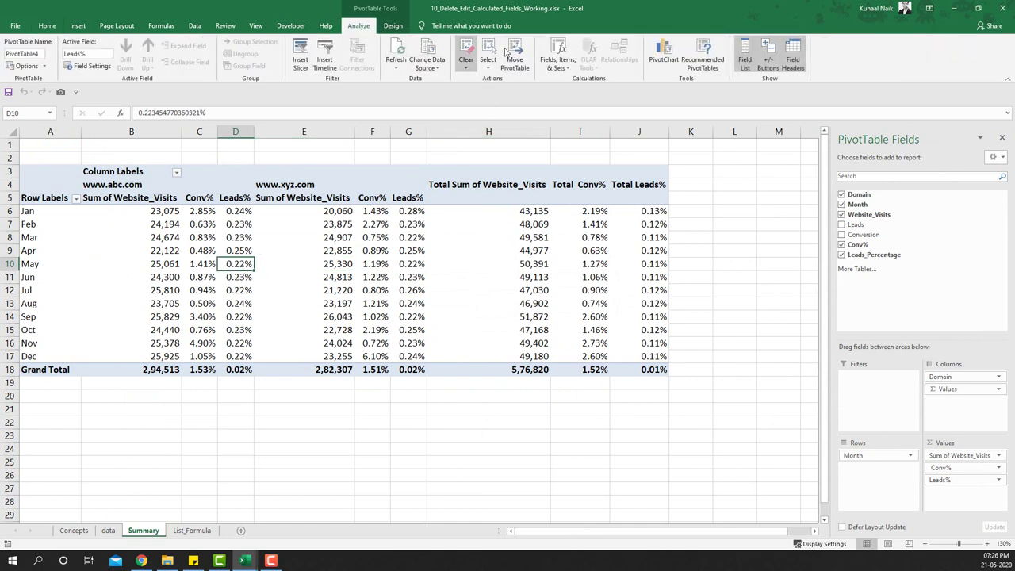
pyautogui.click(557, 63)
pyautogui.click(593, 114)
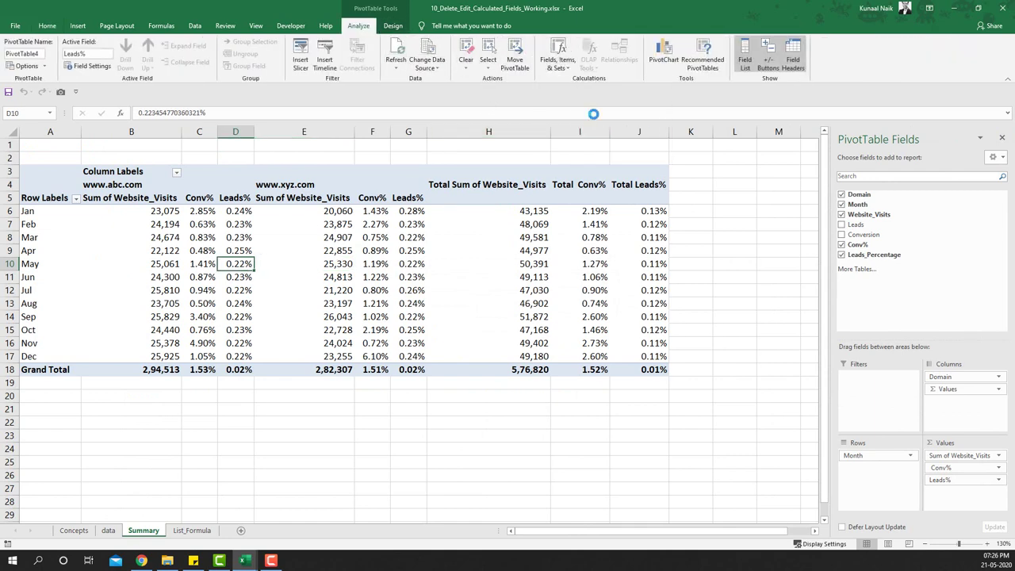
pyautogui.click(983, 546)
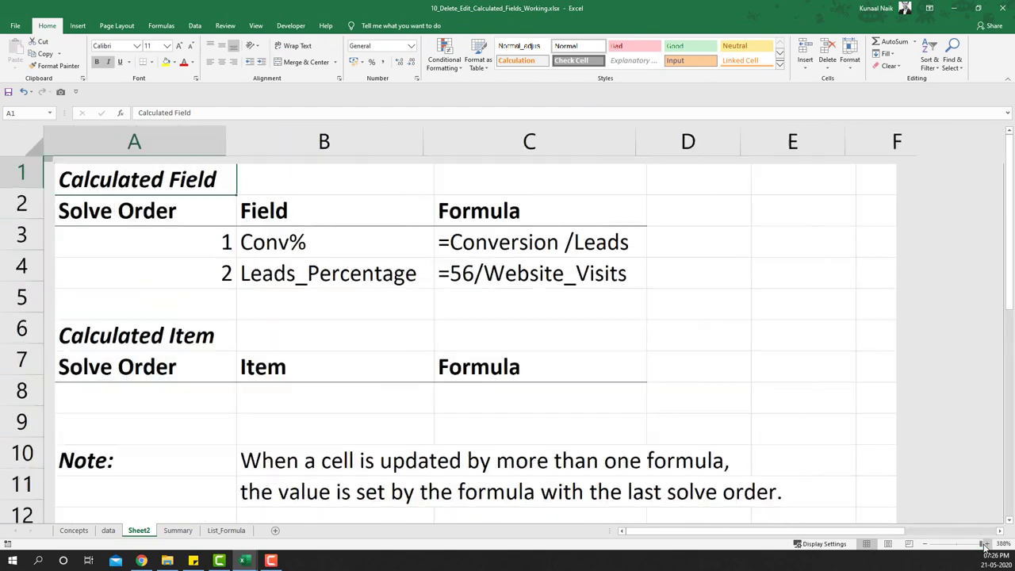
pyautogui.click(368, 262)
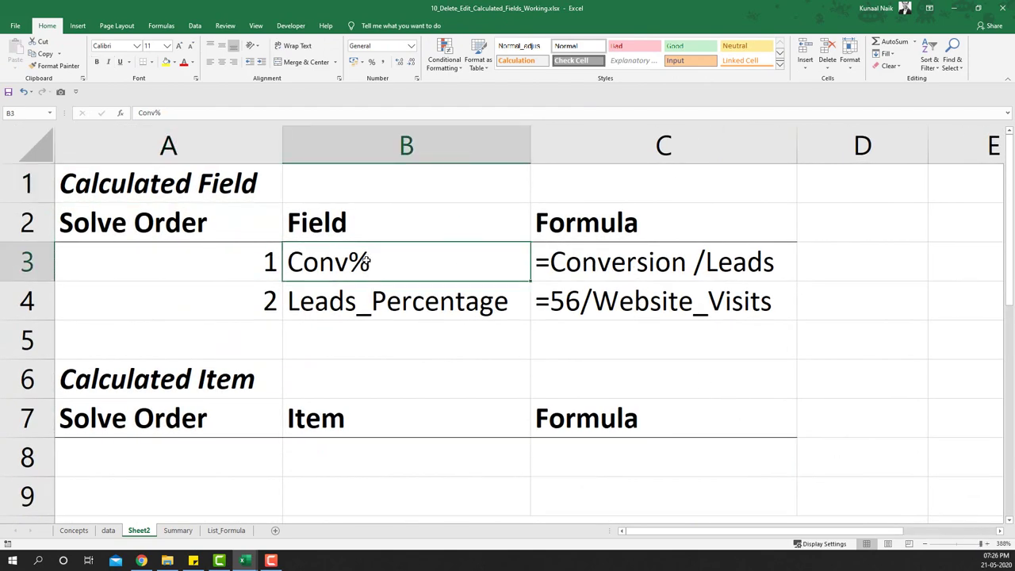
pyautogui.click(591, 263)
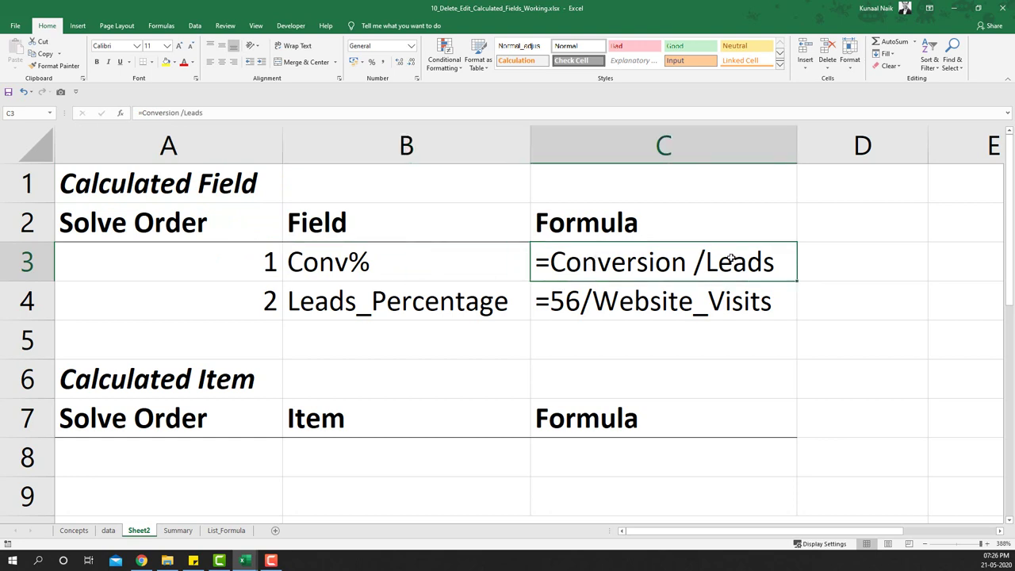
pyautogui.moveTo(726, 301); pyautogui.dragTo(548, 301)
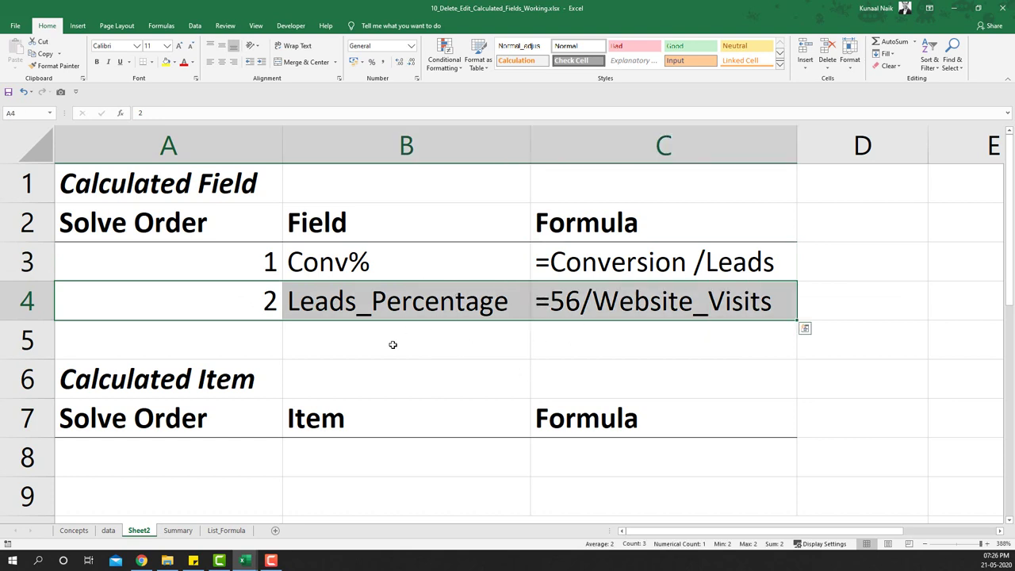
# Step: Delete the new Sheet2 formula list
pyautogui.rightClick(141, 534)
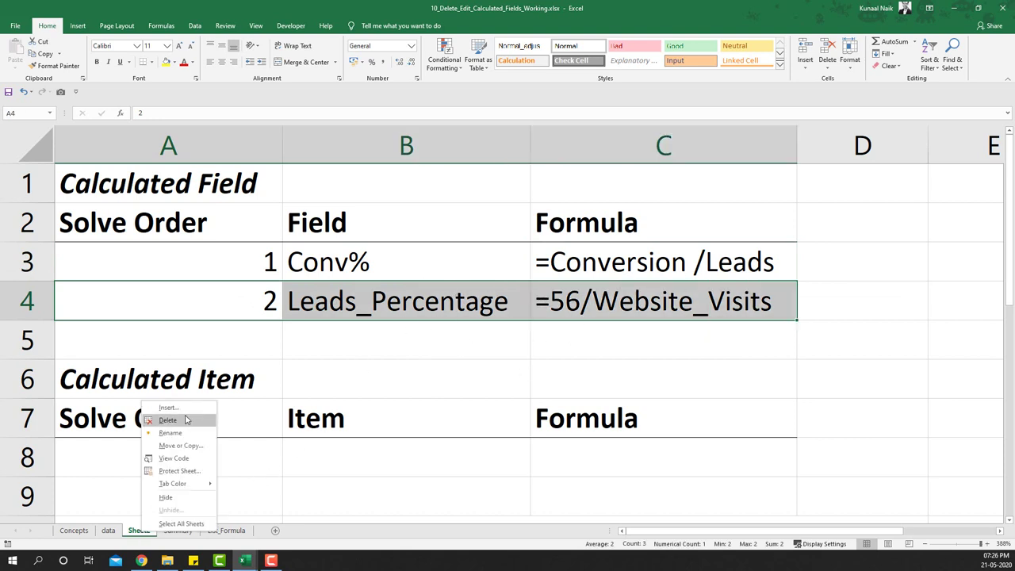
pyautogui.click(188, 421)
pyautogui.click(490, 309)
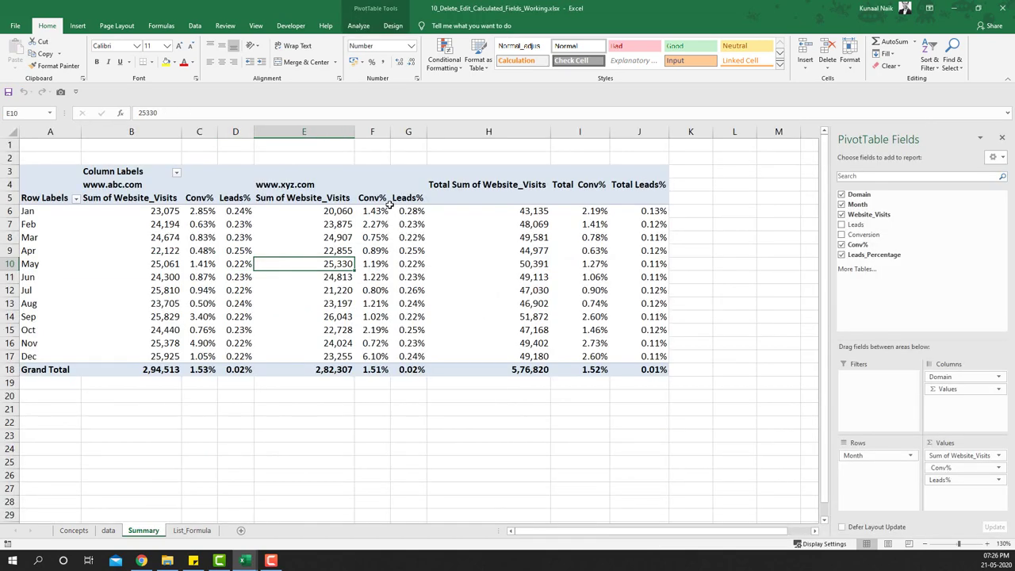
# Step: Remove the Leads_Percentage calculated field in the Calculated Field editor, then view the Concepts sheet
pyautogui.click(365, 27)
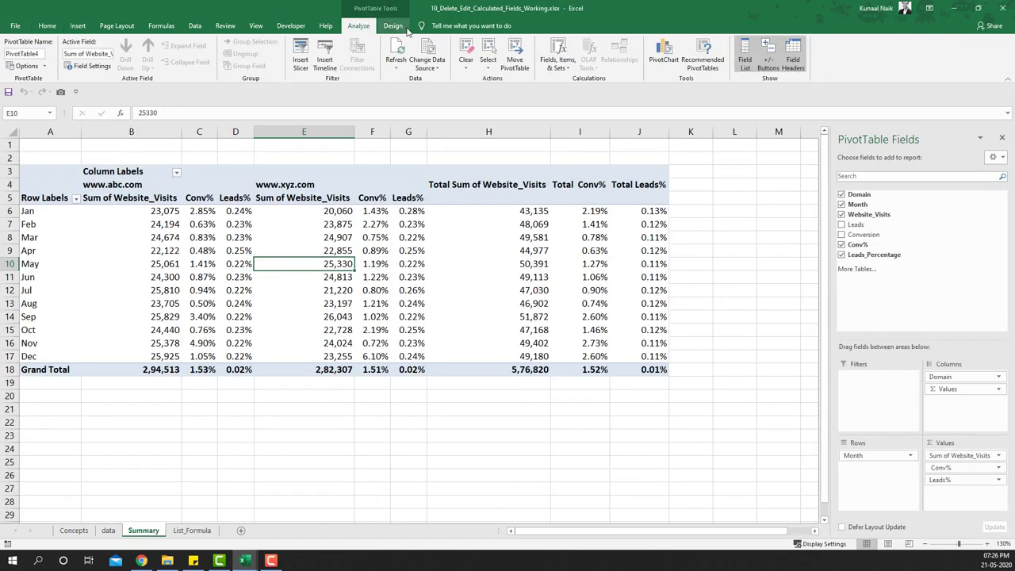
pyautogui.click(558, 63)
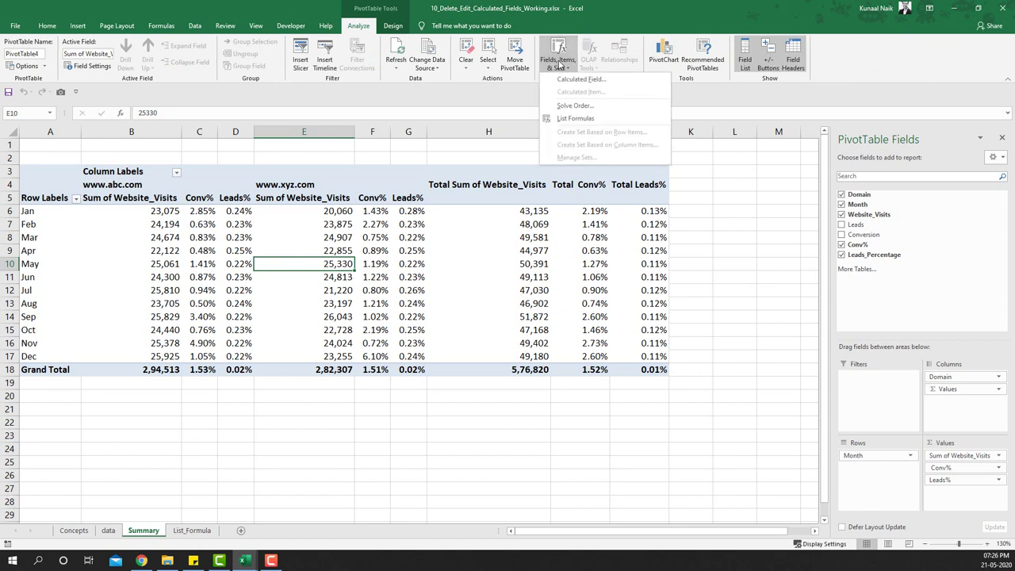
pyautogui.click(607, 79)
pyautogui.moveTo(547, 207); pyautogui.dragTo(526, 181)
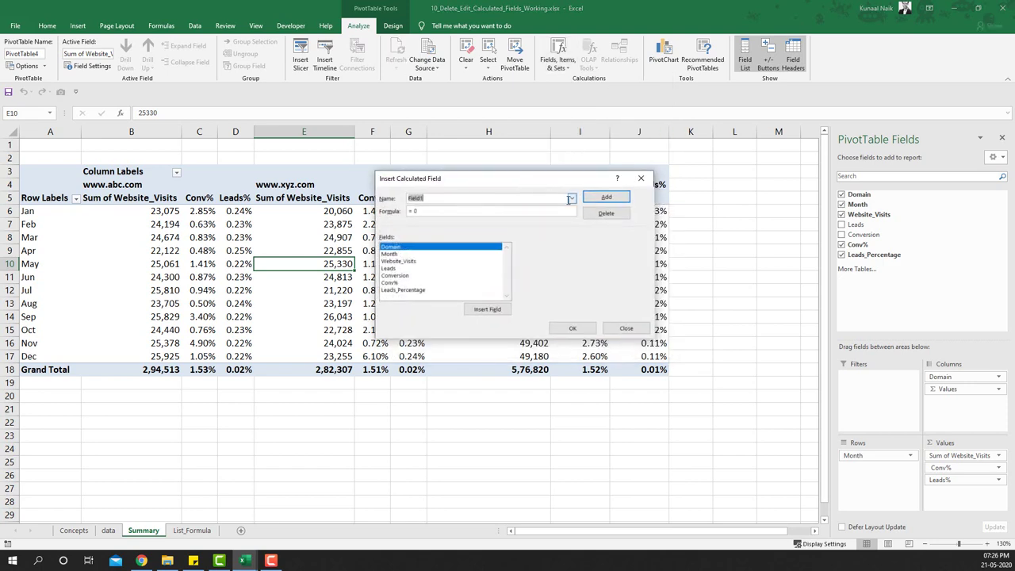
pyautogui.click(571, 198)
pyautogui.click(448, 214)
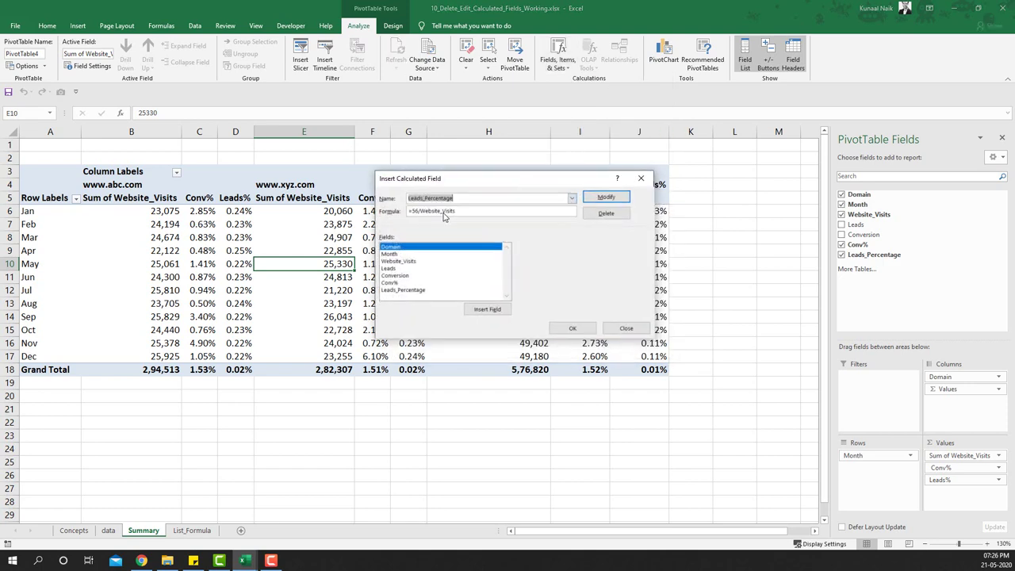
pyautogui.click(605, 214)
pyautogui.click(577, 328)
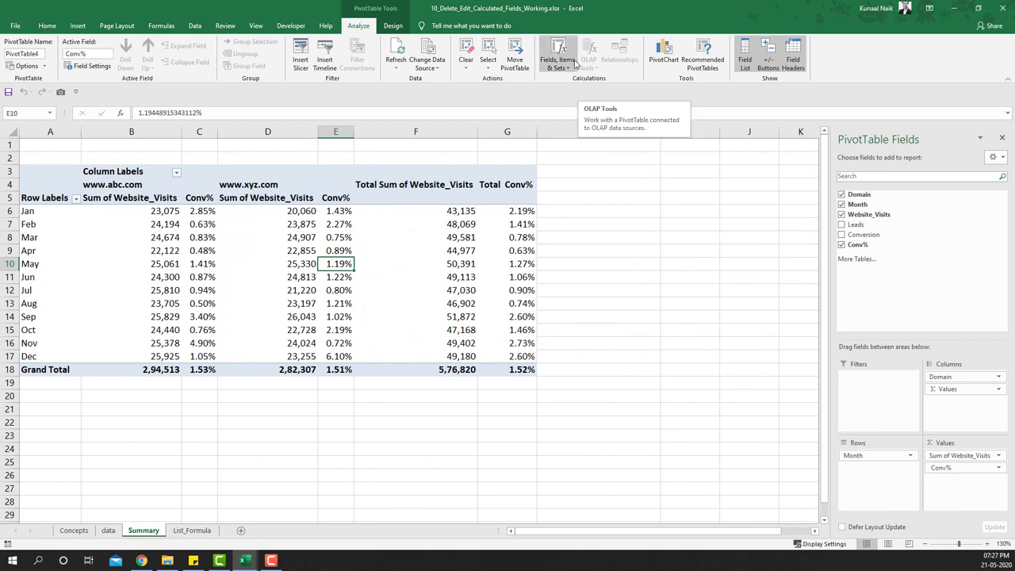
pyautogui.click(78, 530)
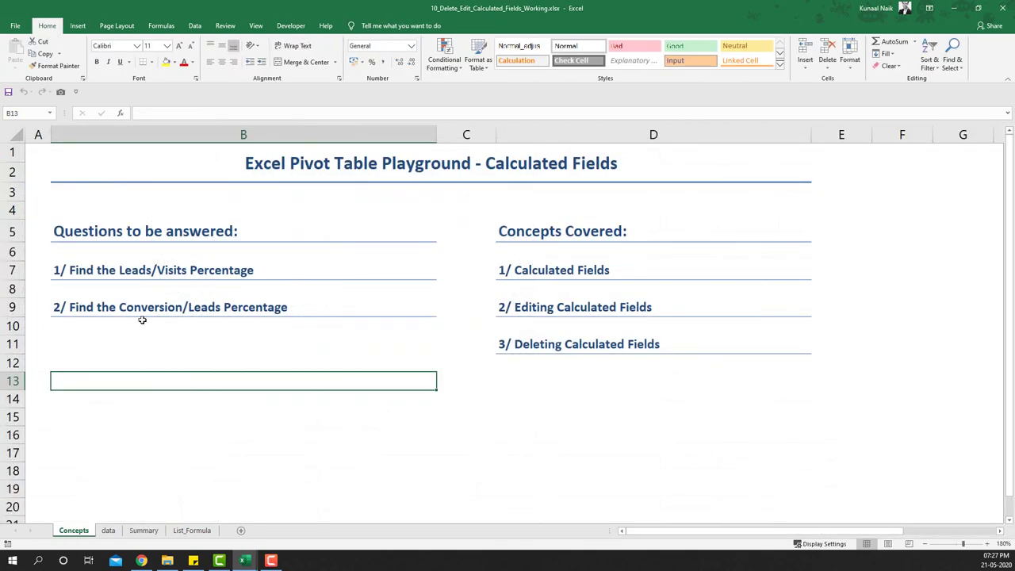
# Step: Create a calculated field named 'Leads%' with formula =Leads/Website_Visits in the Summary pivot
pyautogui.click(144, 530)
pyautogui.click(336, 249)
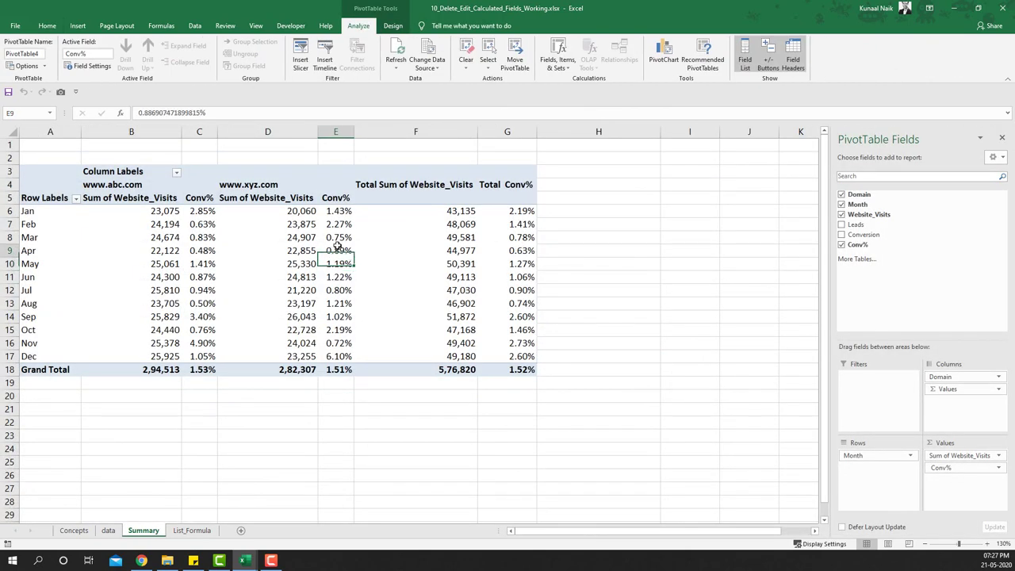
pyautogui.click(567, 68)
pyautogui.click(572, 79)
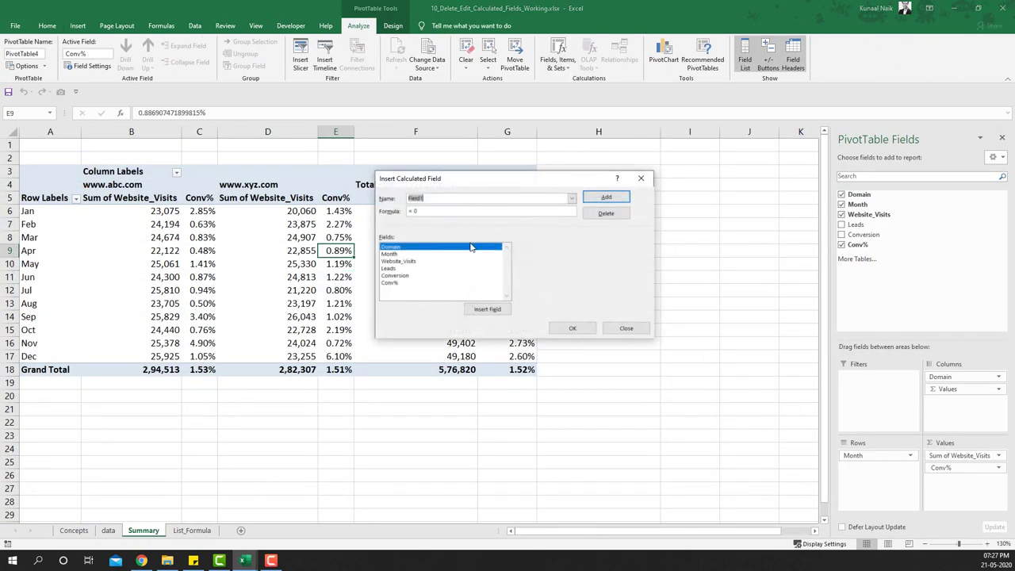
pyautogui.write('Leads%')
pyautogui.click(423, 213)
pyautogui.press('BackSpace')
pyautogui.doubleClick(391, 270)
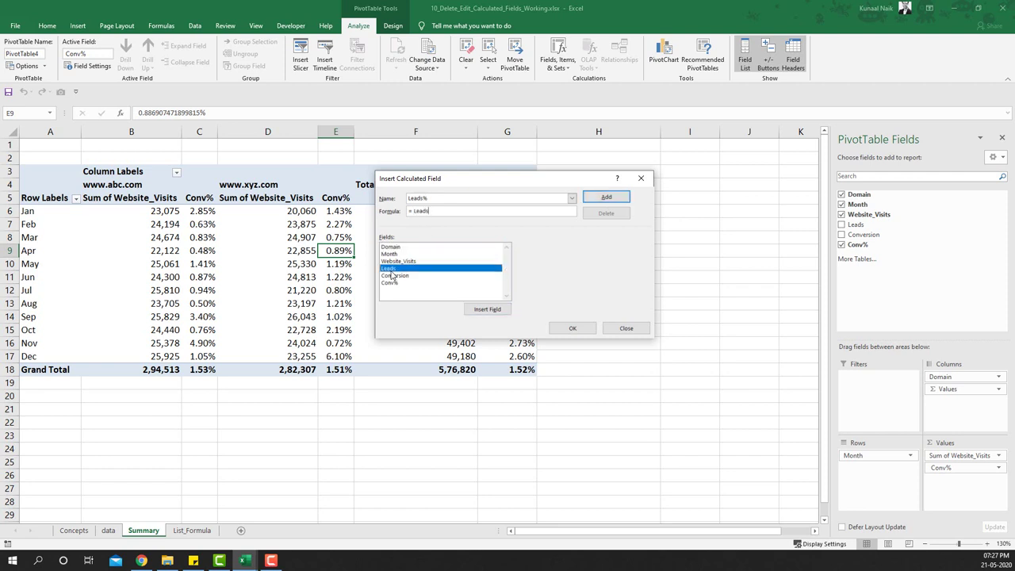
pyautogui.write('/')
pyautogui.doubleClick(399, 261)
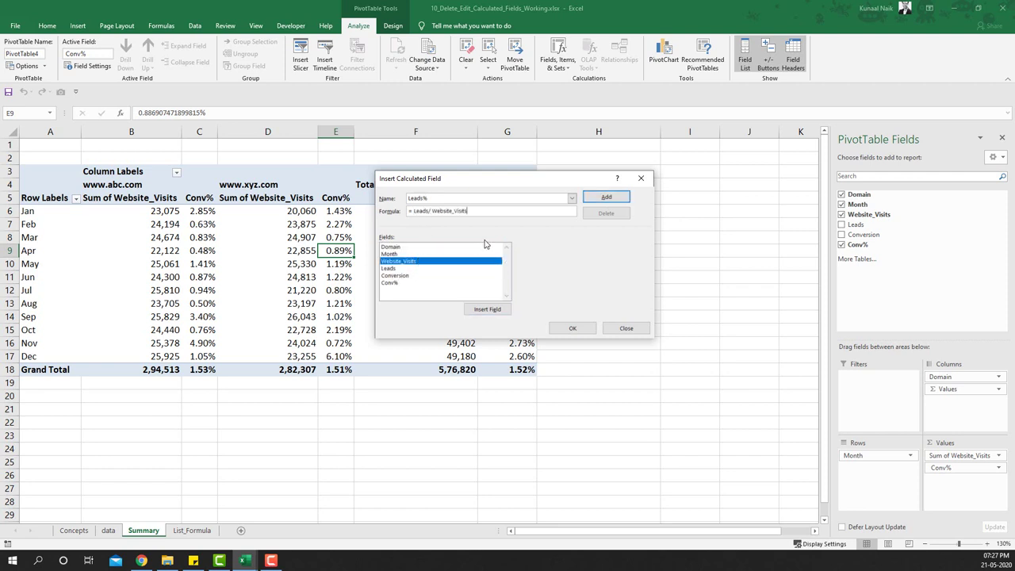
pyautogui.click(606, 198)
pyautogui.click(574, 328)
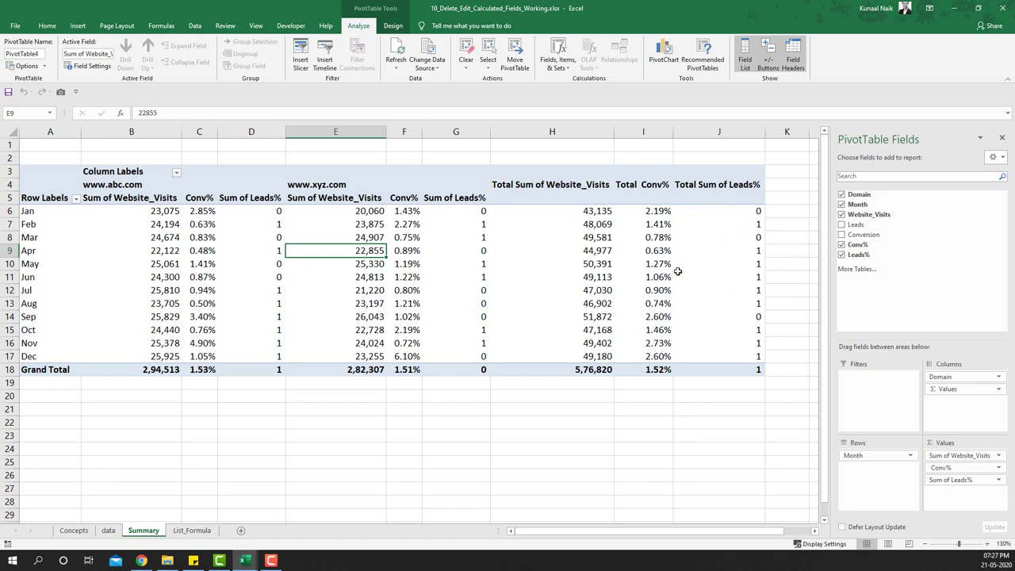
# Step: Set the Sum of Leads% number format to Percentage with 1 decimal place
pyautogui.rightClick(261, 224)
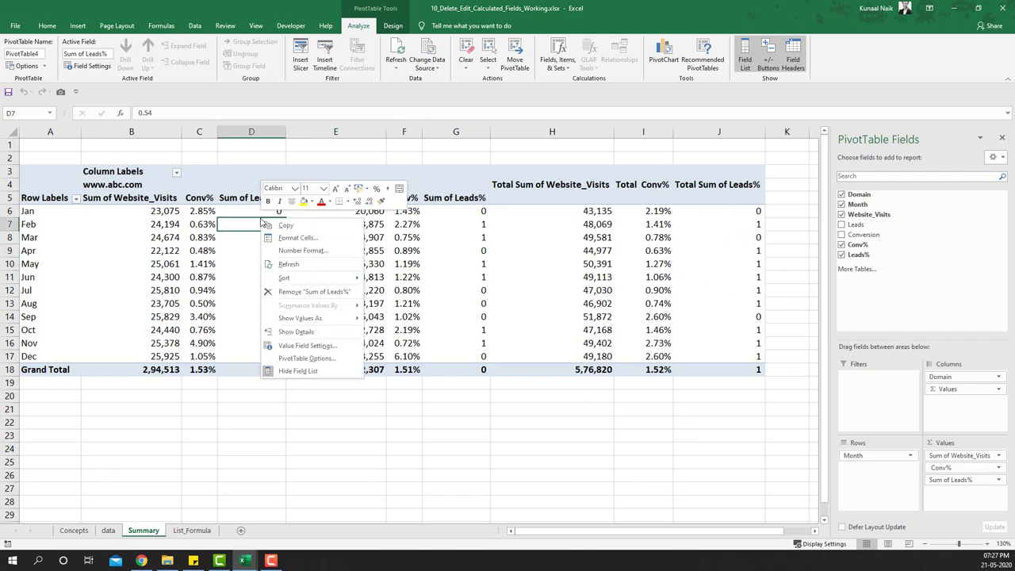
pyautogui.click(301, 250)
pyautogui.moveTo(272, 71); pyautogui.dragTo(489, 132)
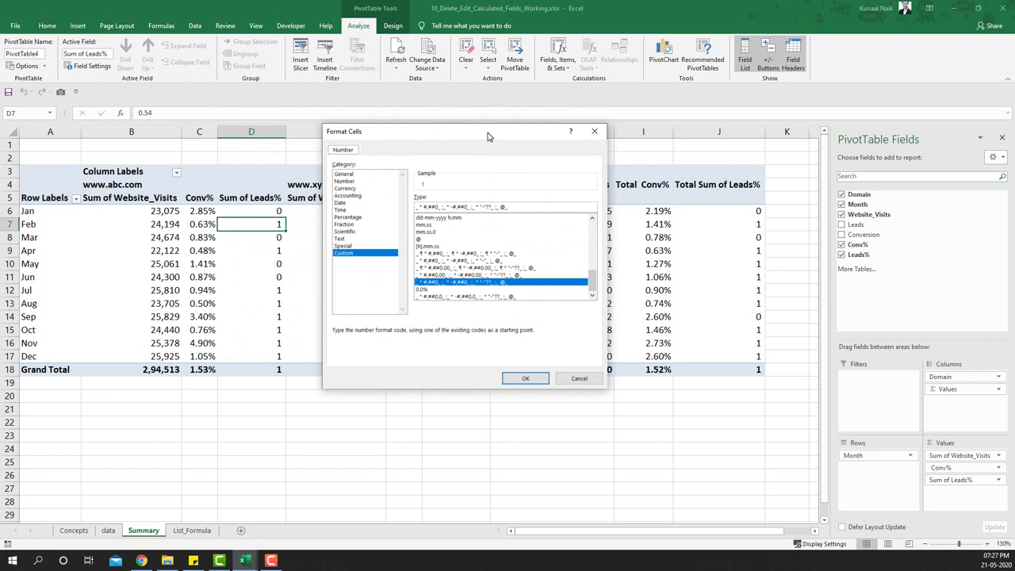
pyautogui.click(348, 217)
pyautogui.click(487, 196)
pyautogui.click(525, 377)
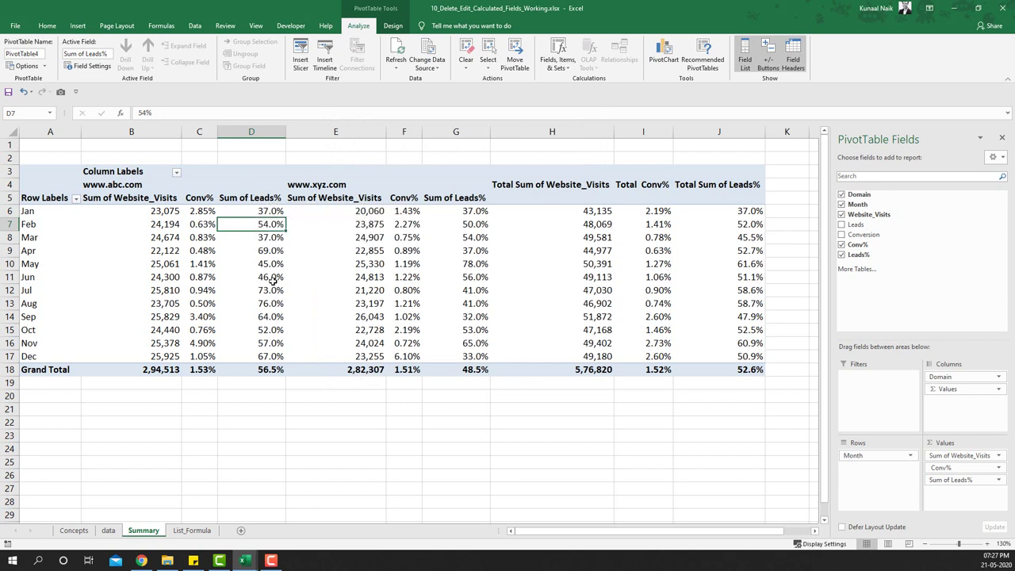
pyautogui.click(250, 198)
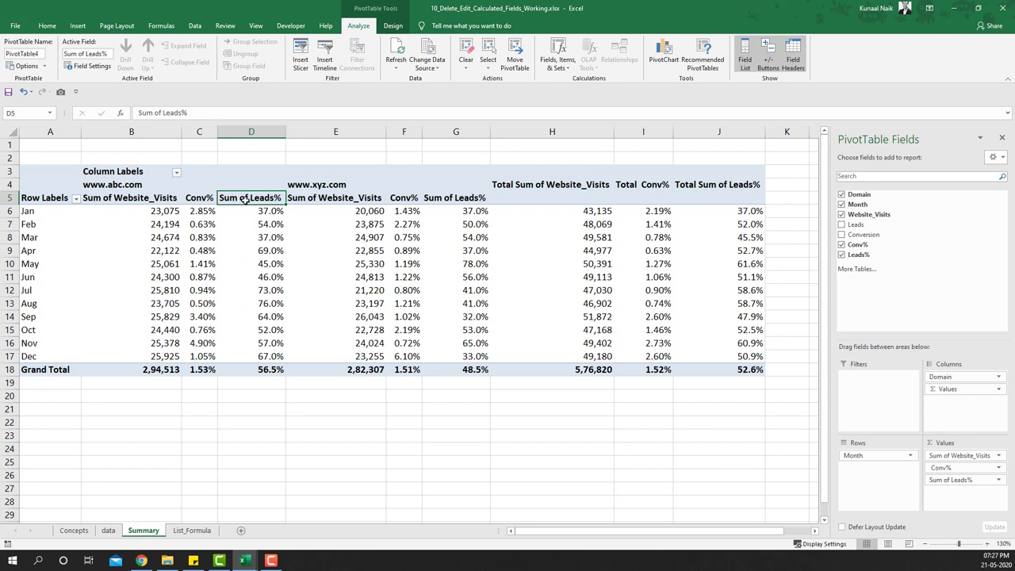
# Step: Rename the 'Sum of Leads%' header to Leads% and AutoFit columns D, G and J
pyautogui.moveTo(160, 113); pyautogui.dragTo(125, 113)
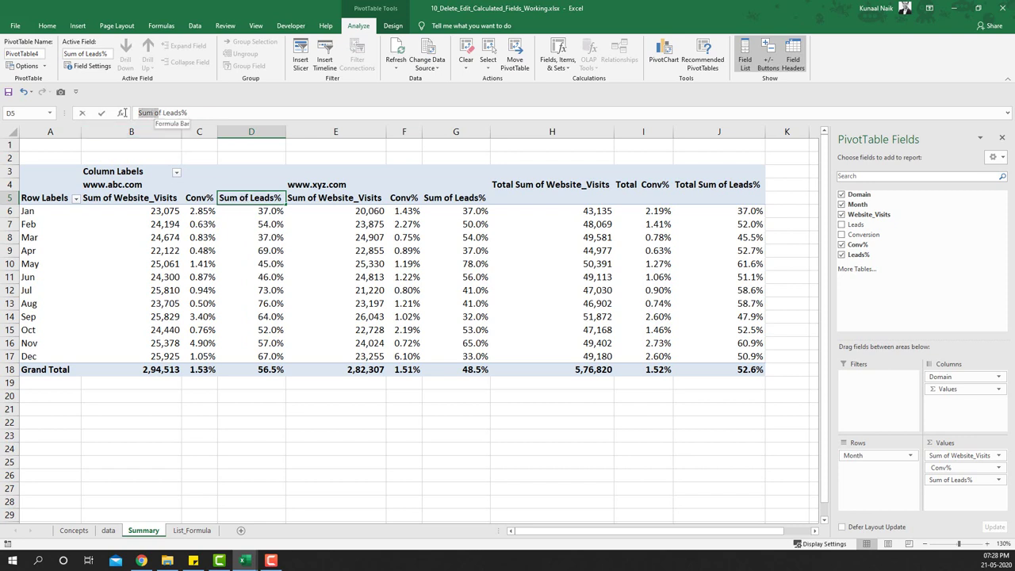
pyautogui.press('Delete')
pyautogui.press('Return')
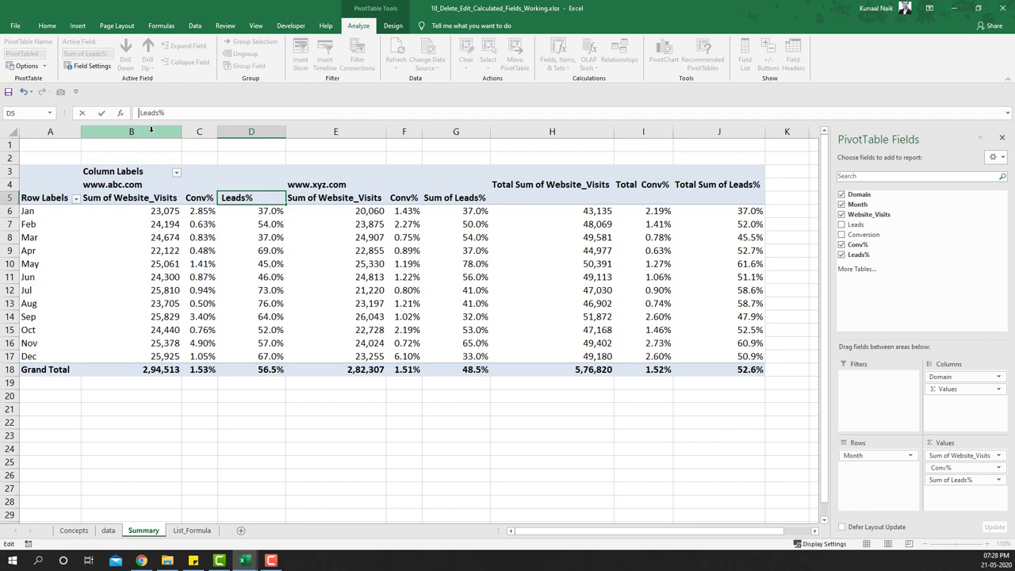
pyautogui.press('Return')
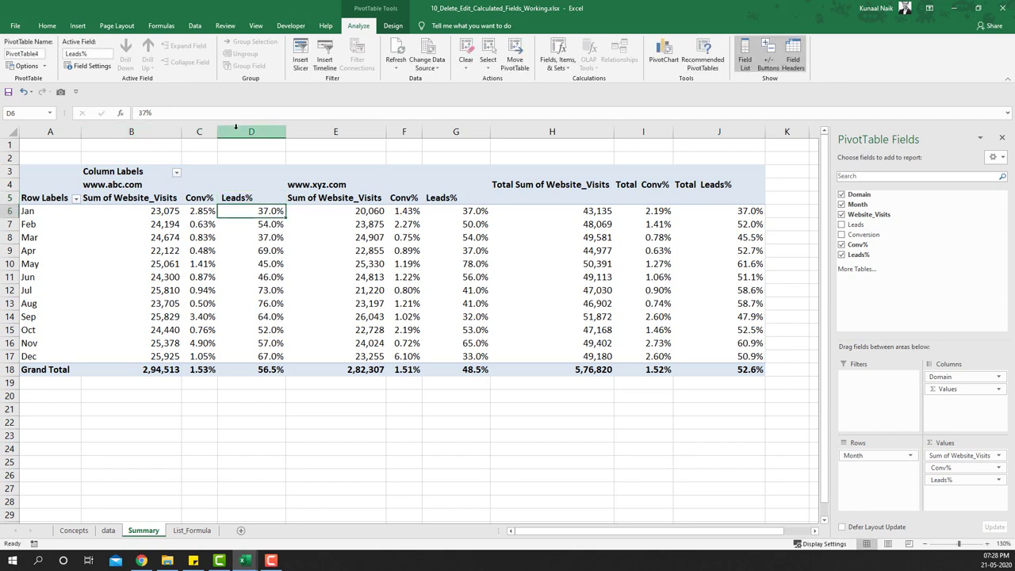
pyautogui.doubleClick(287, 131)
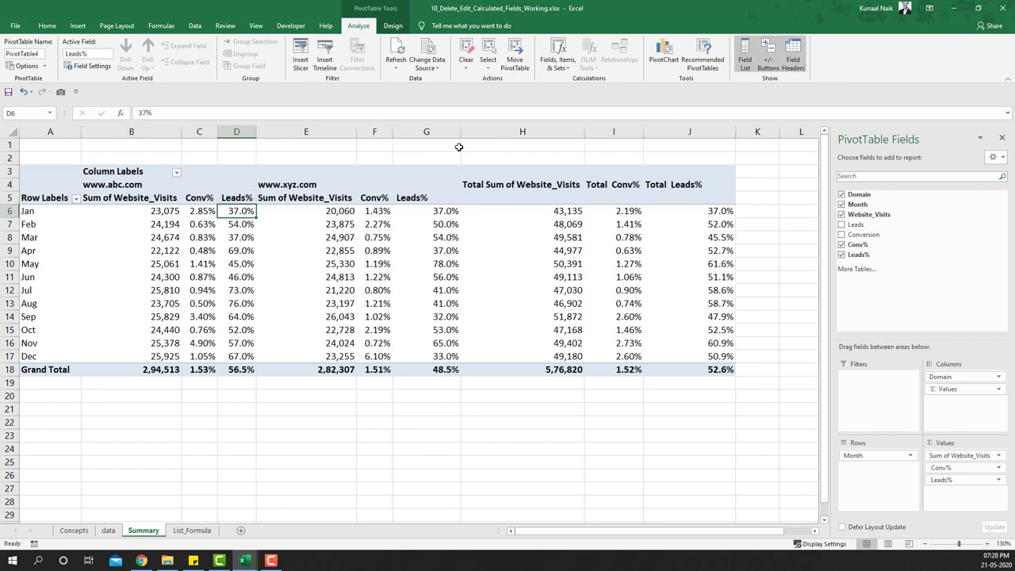
pyautogui.doubleClick(465, 132)
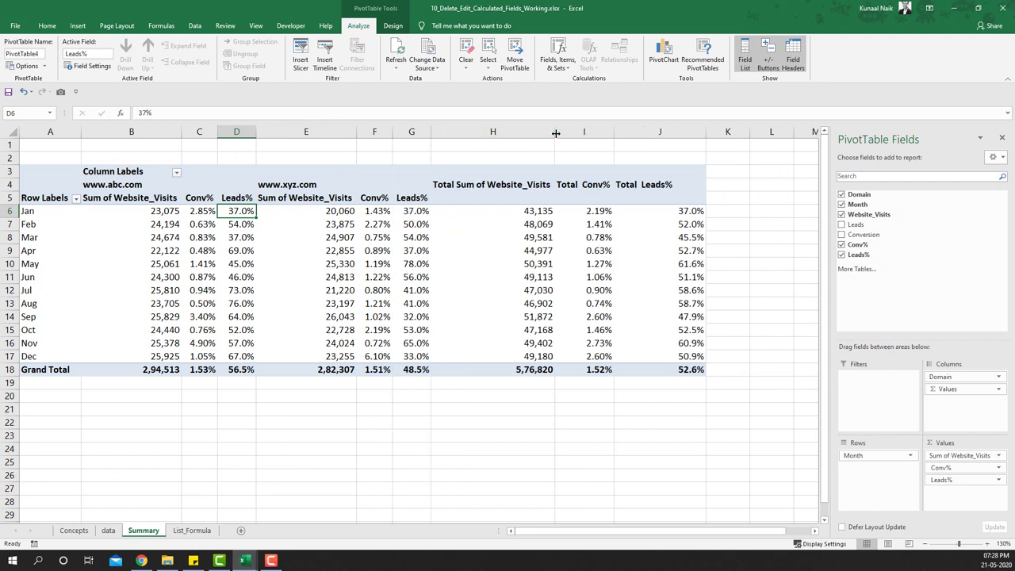
pyautogui.doubleClick(706, 132)
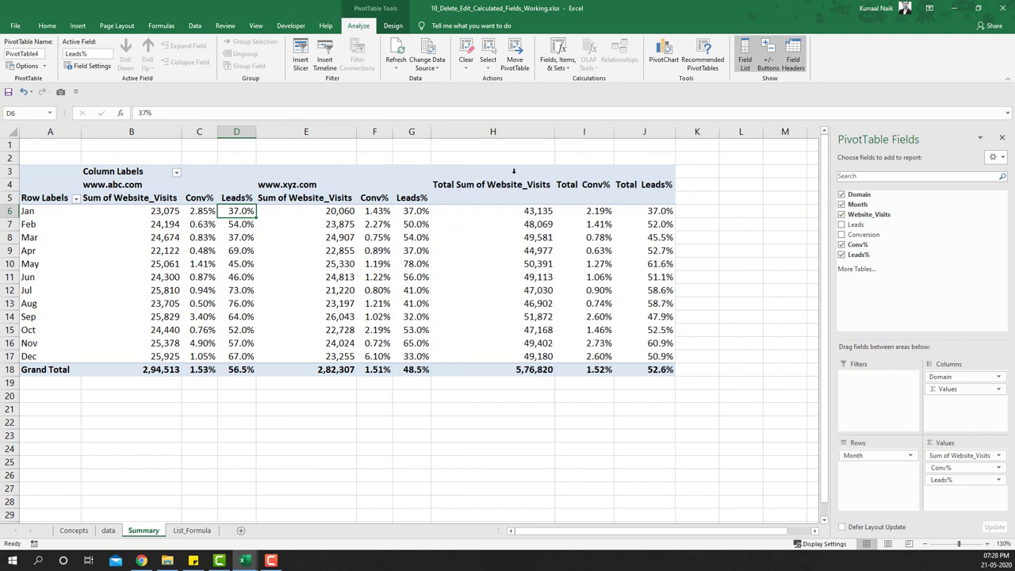
# Step: Rename 'Sum of Website_Visits' to Website_Visits and AutoFit column B to the new header
pyautogui.click(136, 199)
pyautogui.moveTo(159, 112); pyautogui.dragTo(118, 113)
pyautogui.press('BackSpace')
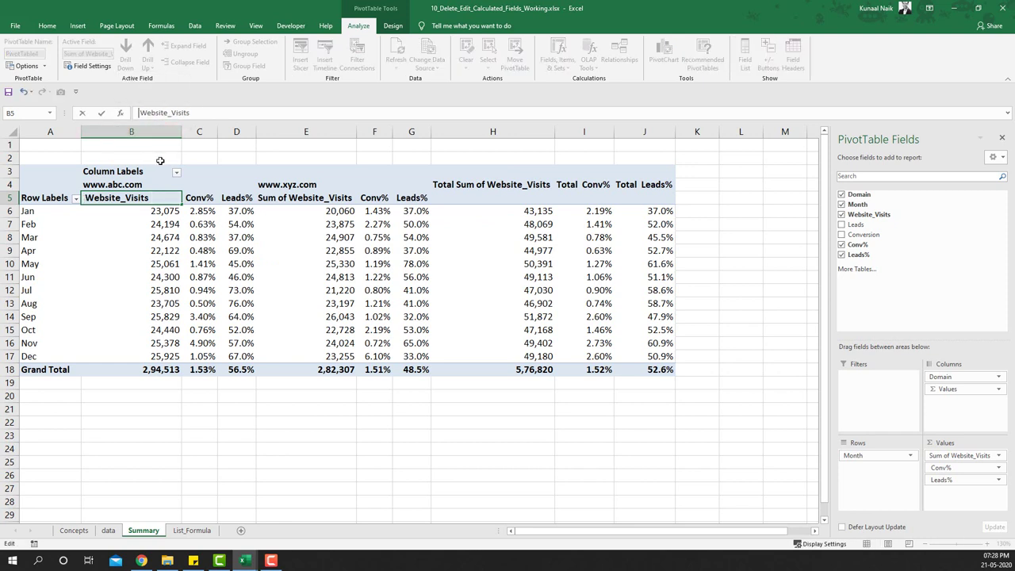
pyautogui.press('Return')
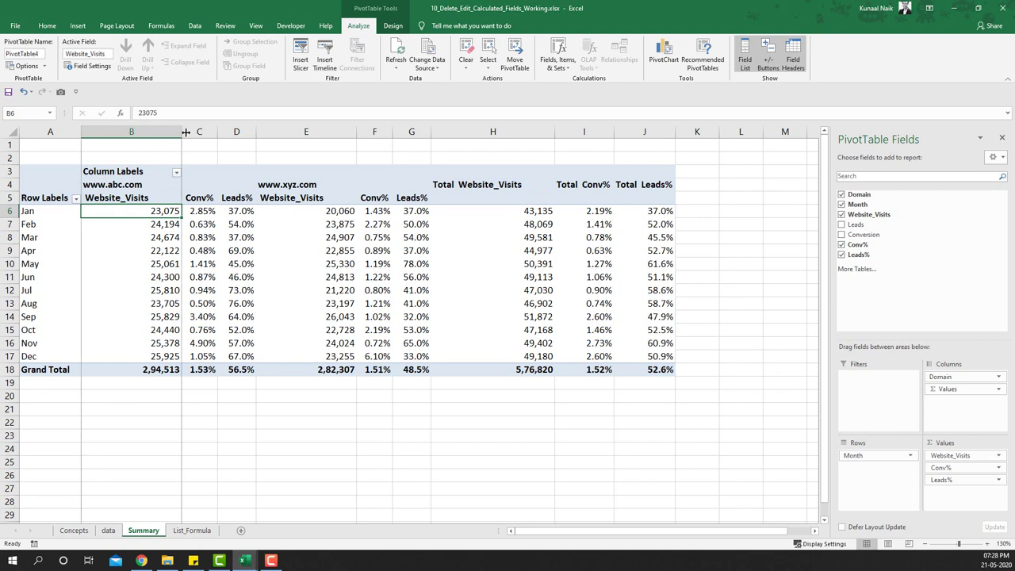
pyautogui.doubleClick(179, 131)
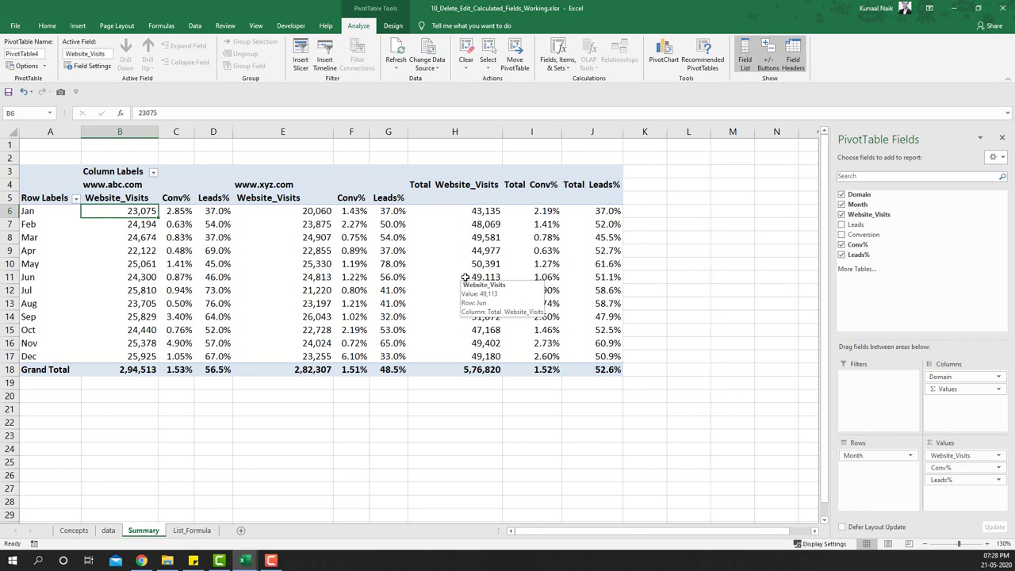
# Step: Review the Leads% calculated field in the Calculated Field dialog and save it unchanged
pyautogui.click(557, 59)
pyautogui.click(575, 81)
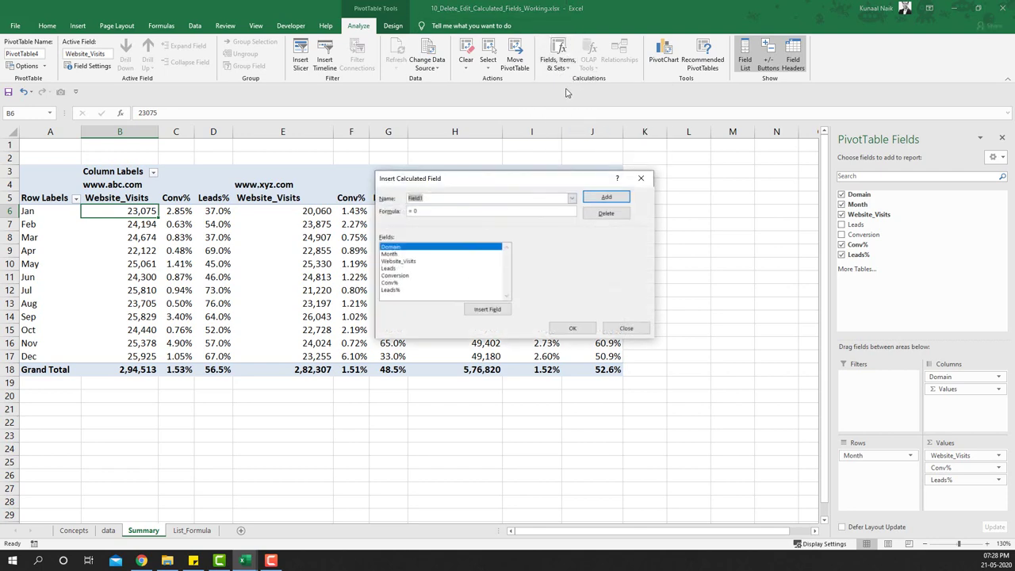
pyautogui.click(572, 198)
pyautogui.click(538, 210)
pyautogui.click(605, 198)
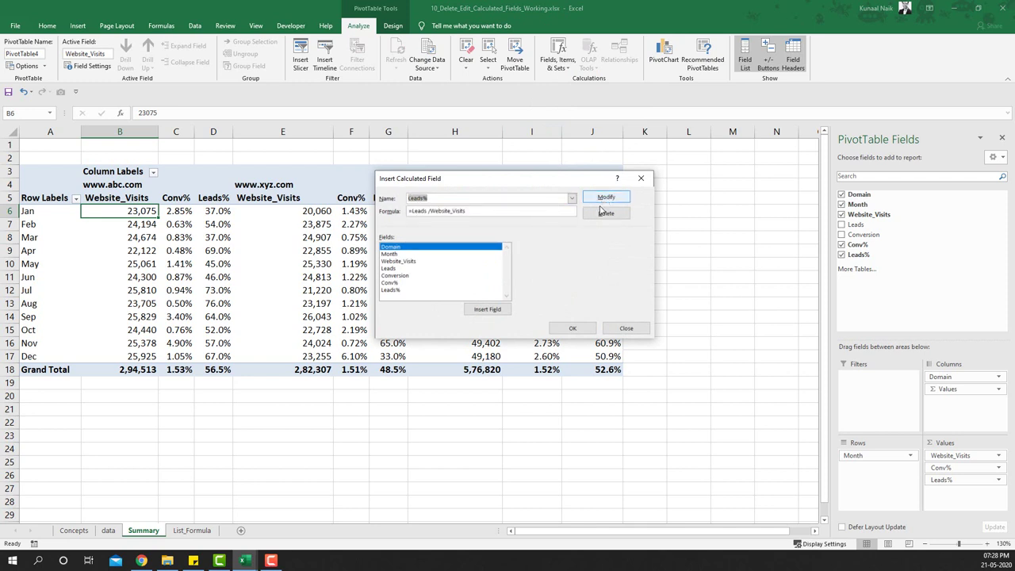
pyautogui.click(627, 328)
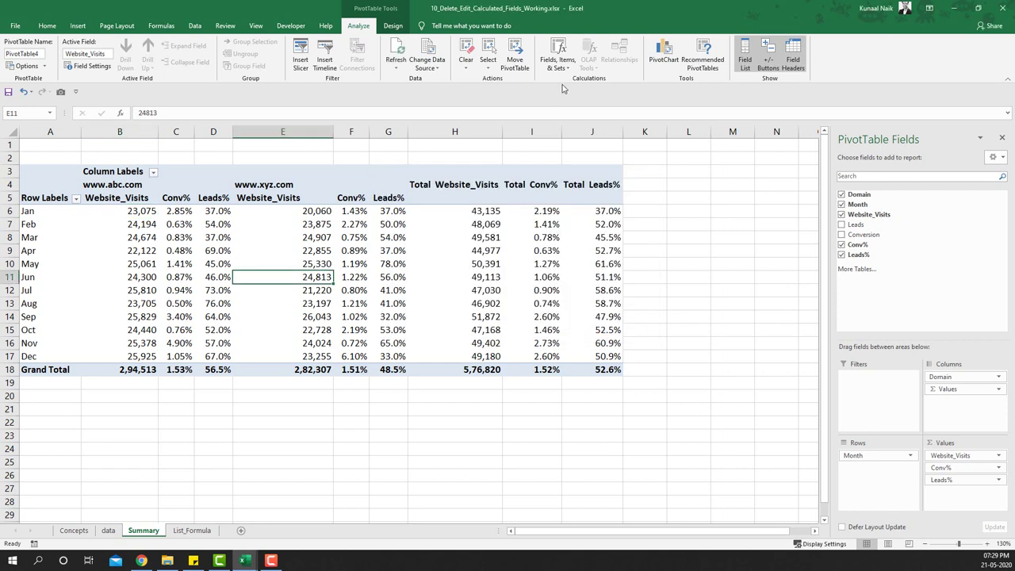
# Step: List the pivot formulas on Sheet3, zoom in, and check the Conv% and Leads% formulas
pyautogui.click(560, 62)
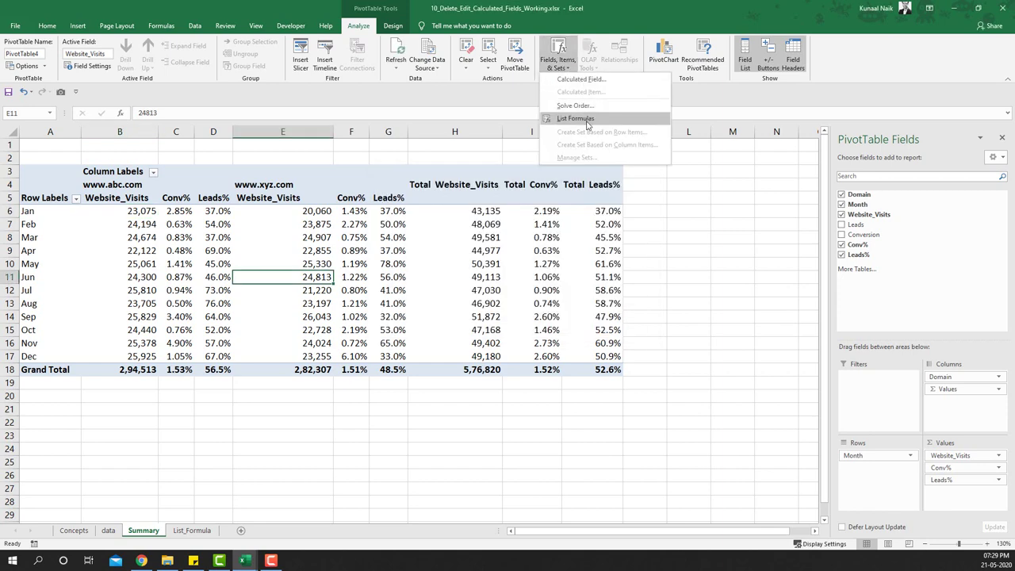
pyautogui.click(576, 115)
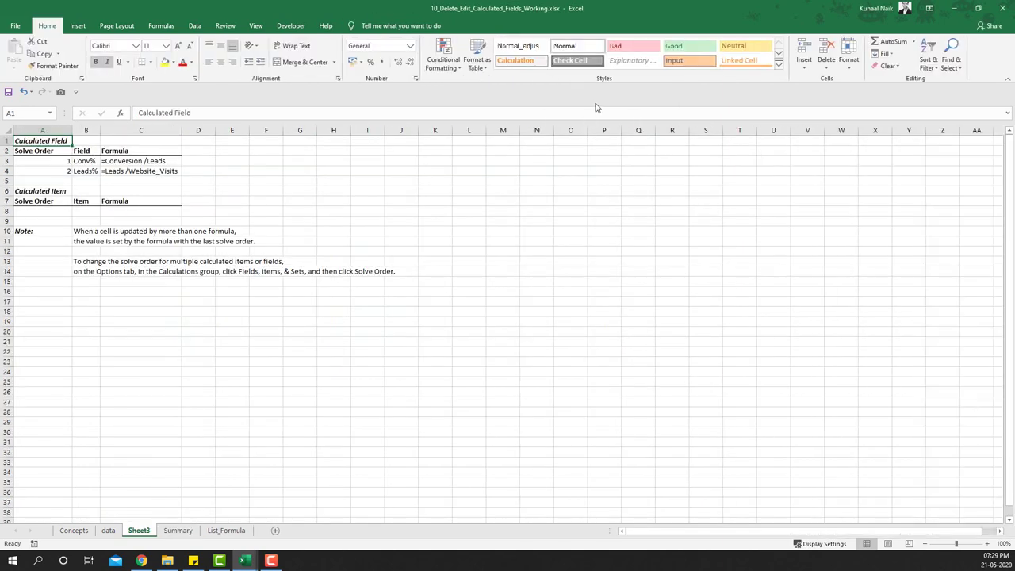
pyautogui.click(967, 544)
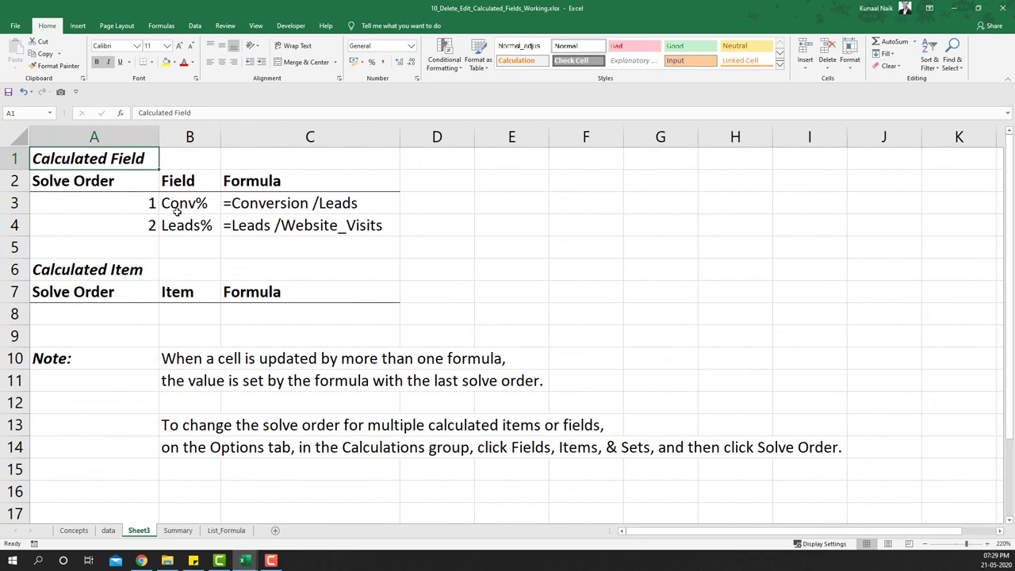
pyautogui.moveTo(190, 204); pyautogui.dragTo(271, 226)
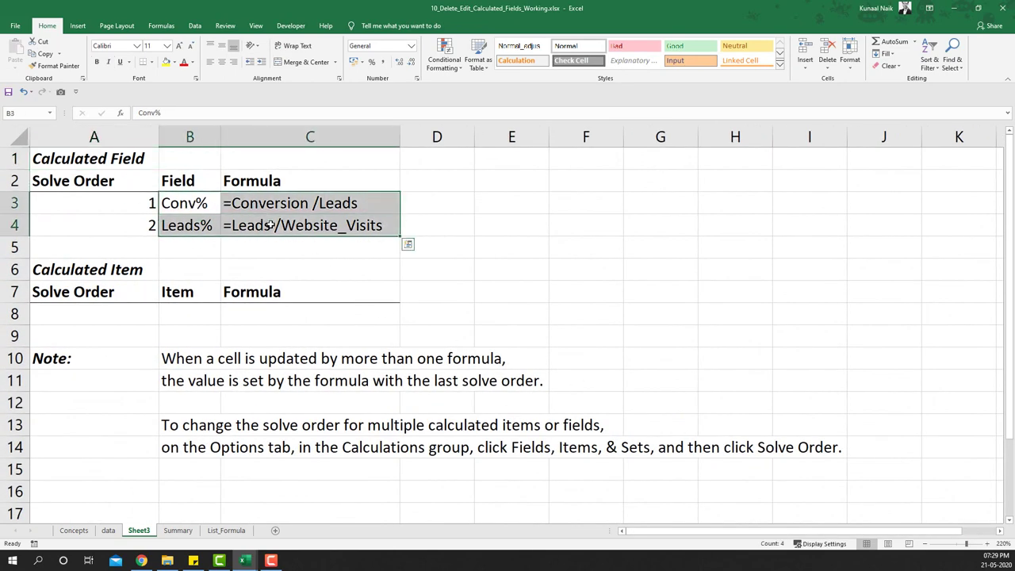
pyautogui.click(241, 203)
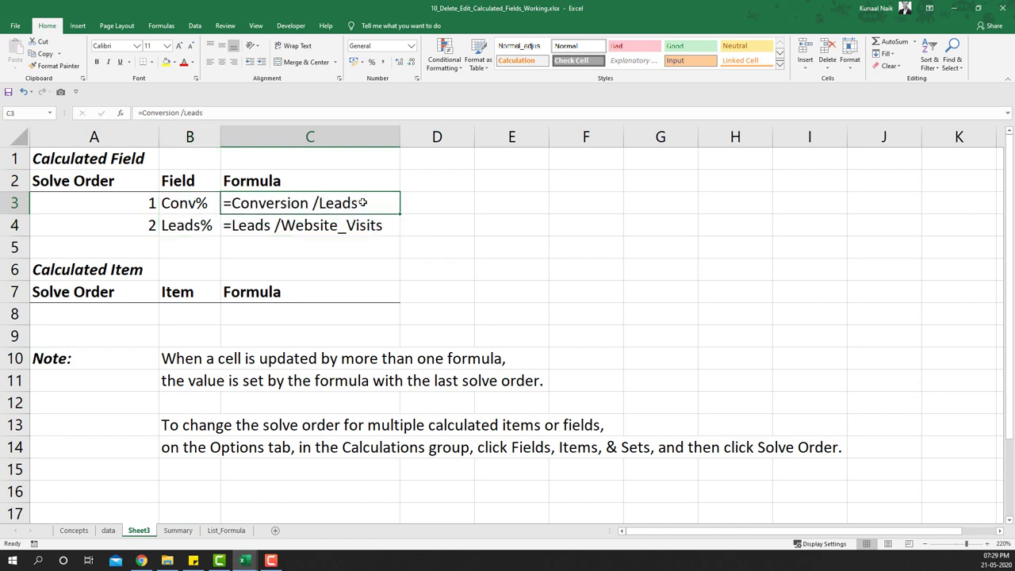
pyautogui.click(184, 227)
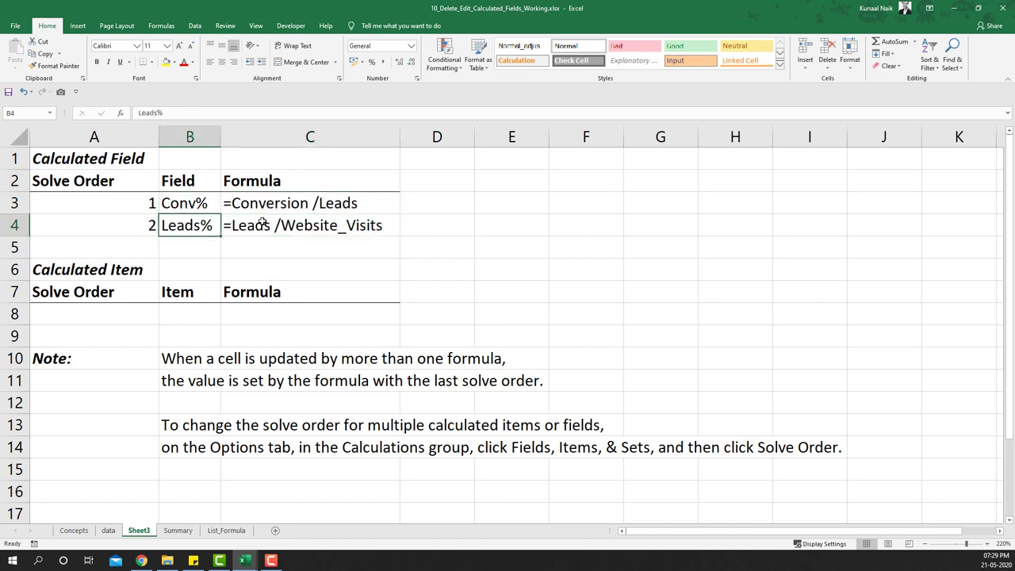
pyautogui.click(341, 226)
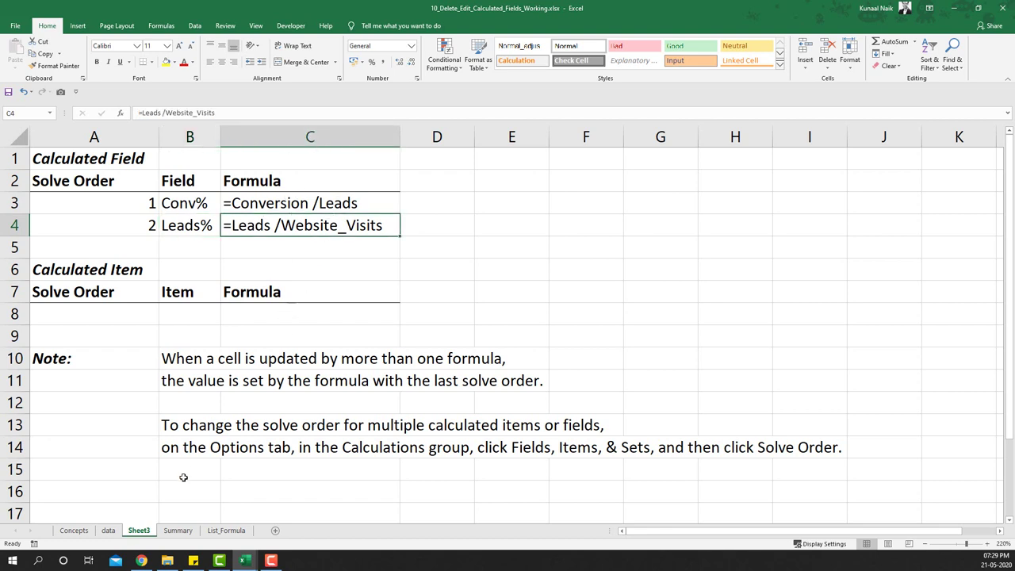